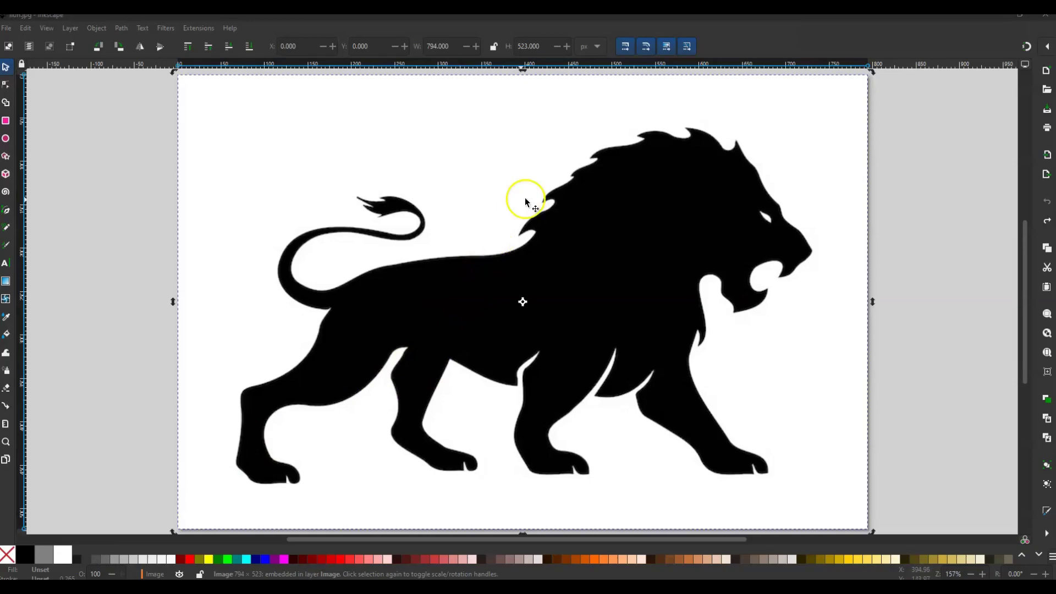
Switch size units to mm, lock proportions, and set the lion image width to 150.
click(599, 50)
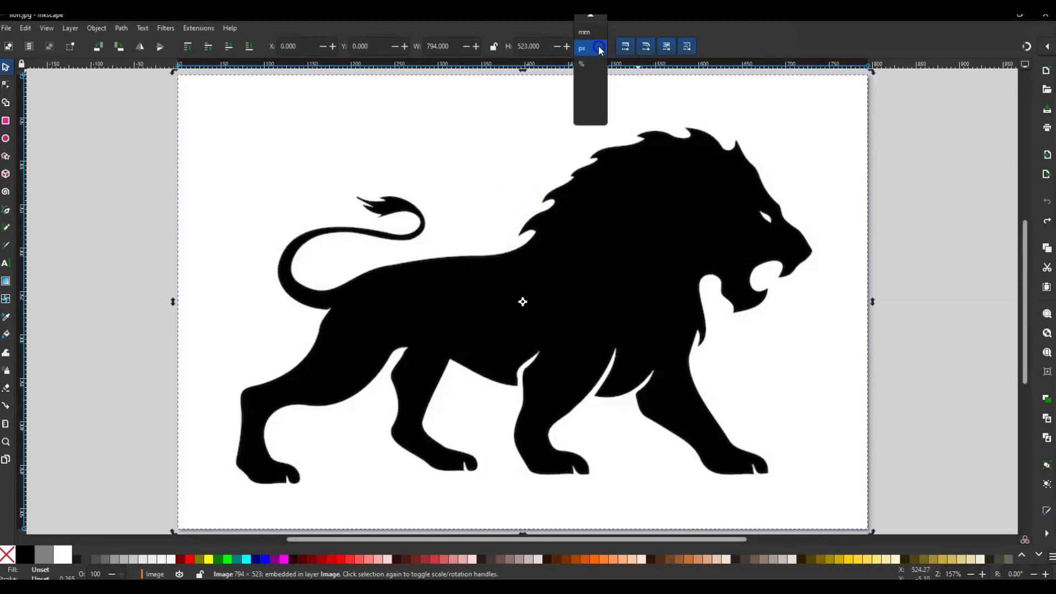
click(588, 34)
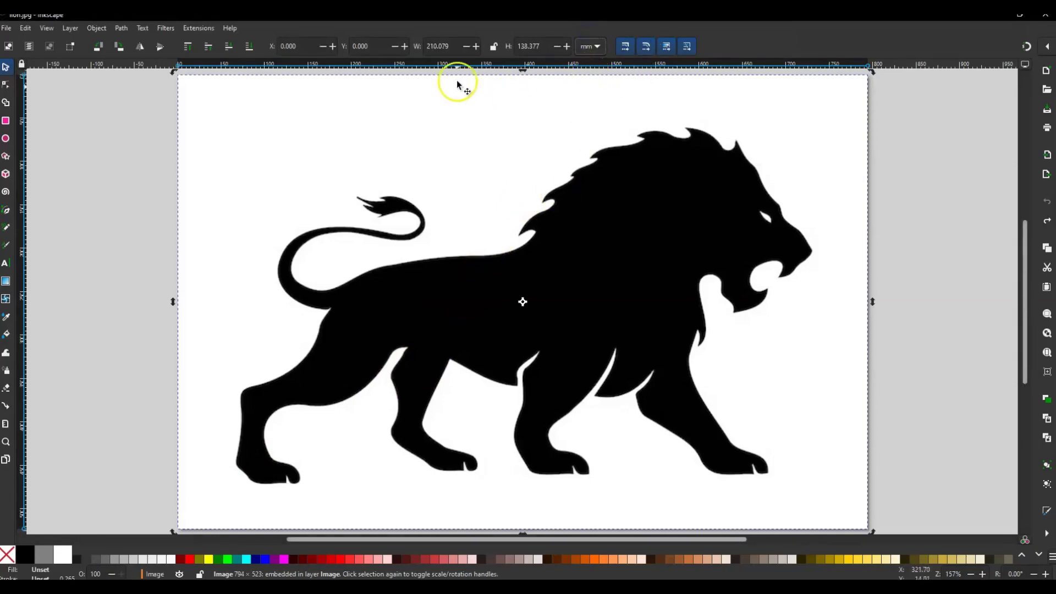
click(493, 47)
click(448, 46)
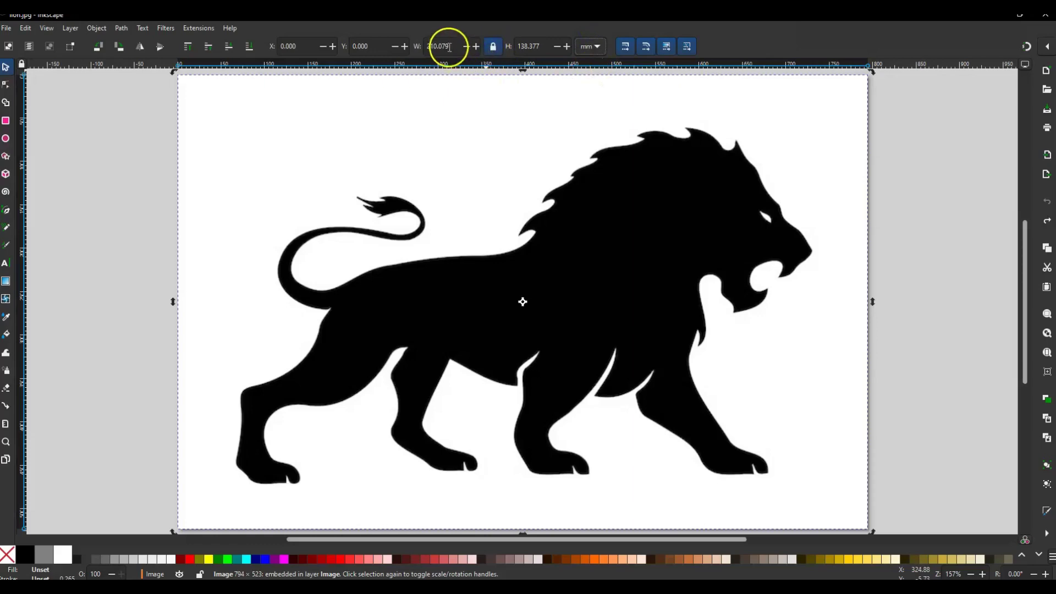
double_click(450, 47)
text(150)
key(Return)
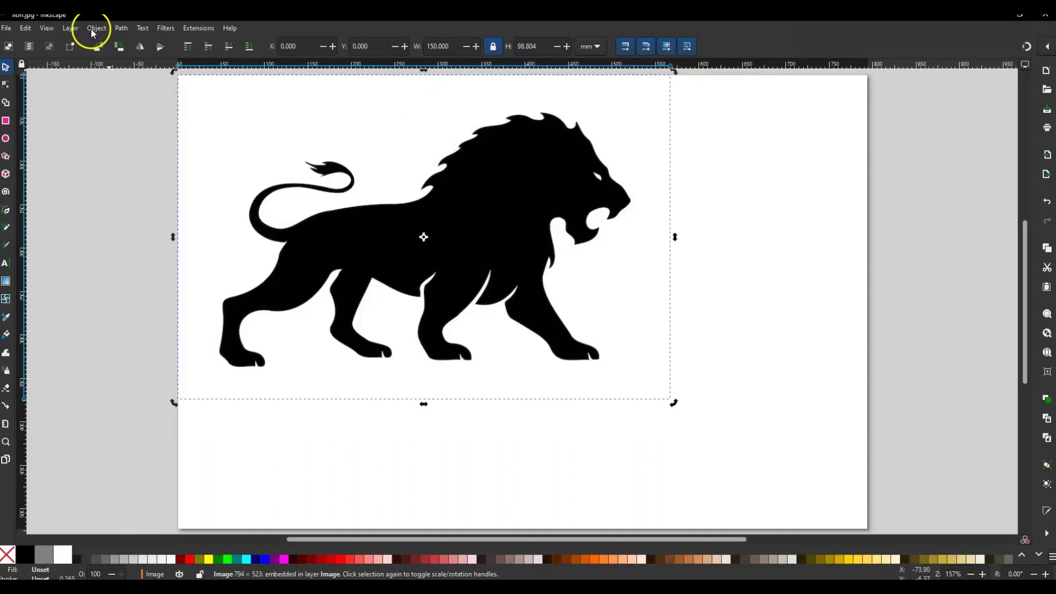
Trace the lion bitmap into a vector path with Trace Bitmap.
click(120, 29)
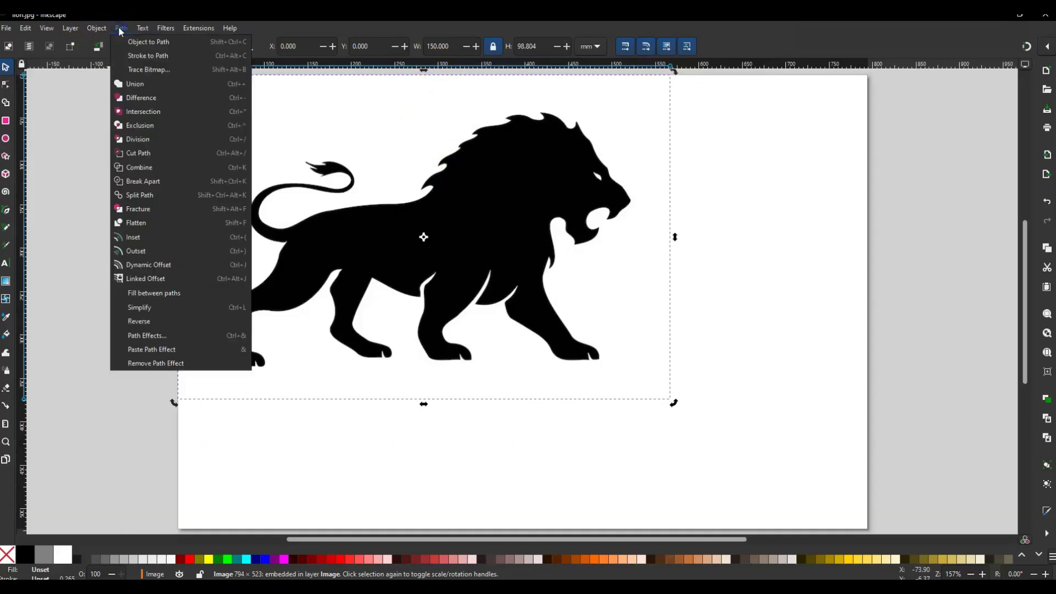
click(144, 69)
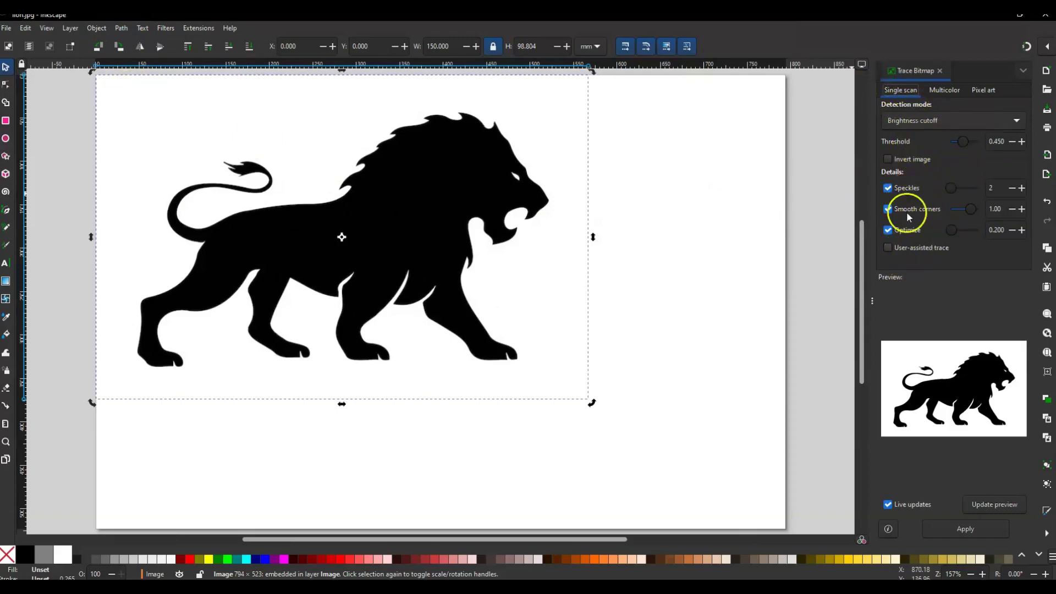
click(444, 208)
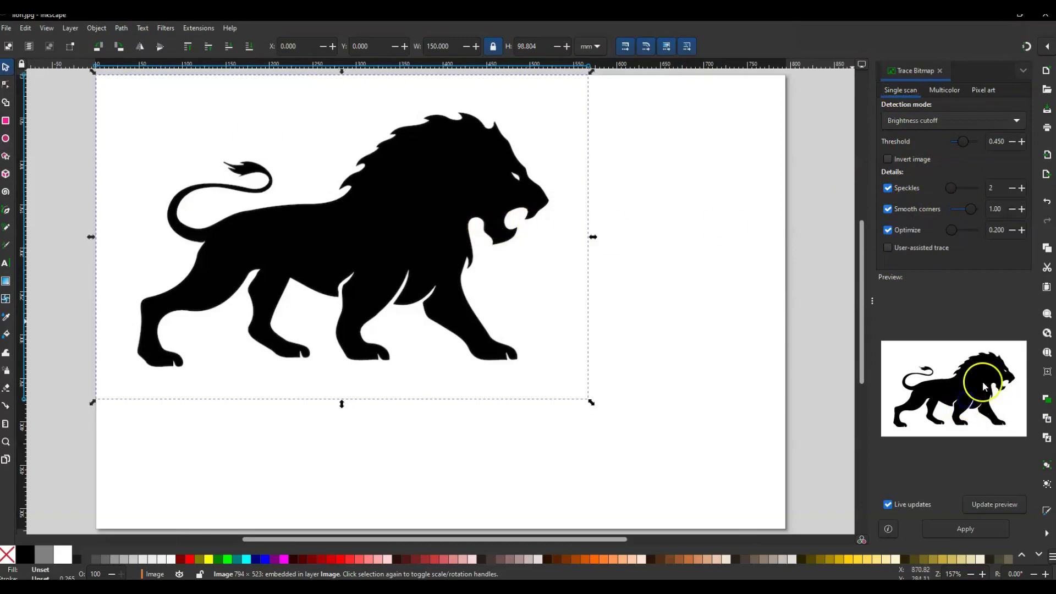
click(978, 525)
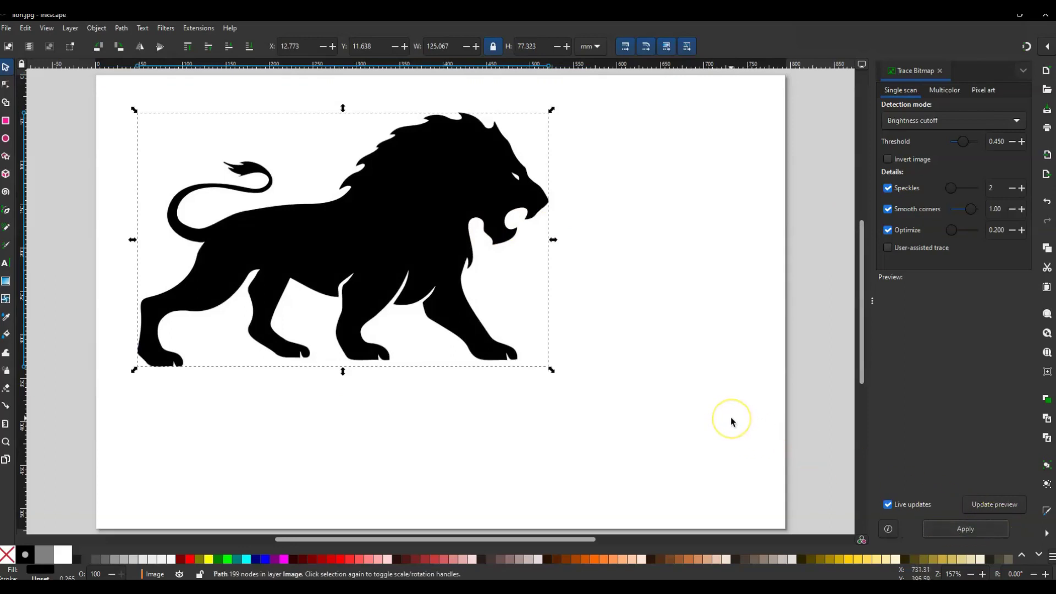
Switch to the Node tool and save the drawing as lion.svg on the Desktop.
click(4, 86)
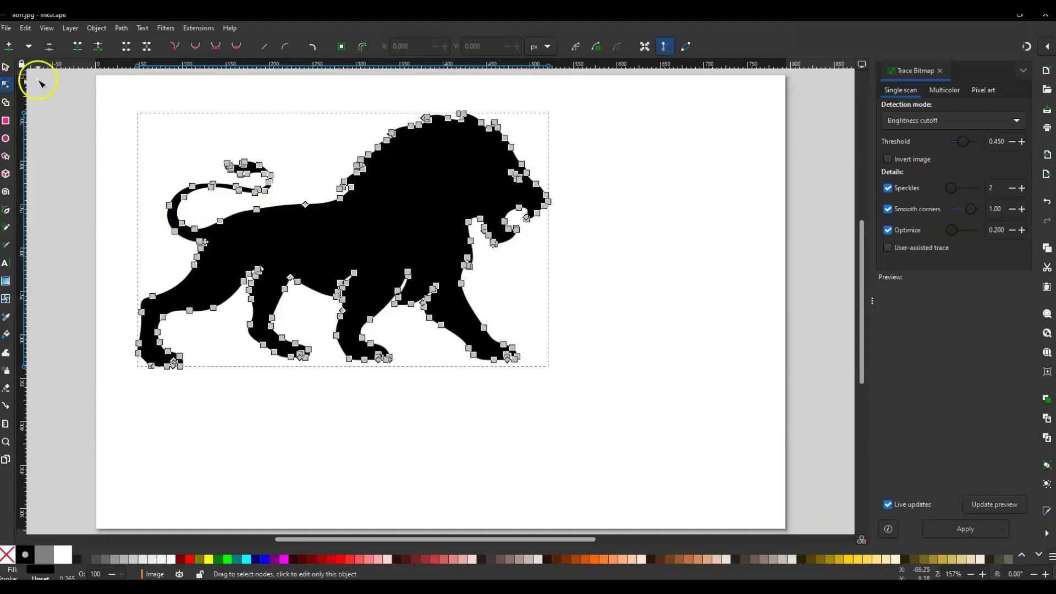
click(6, 28)
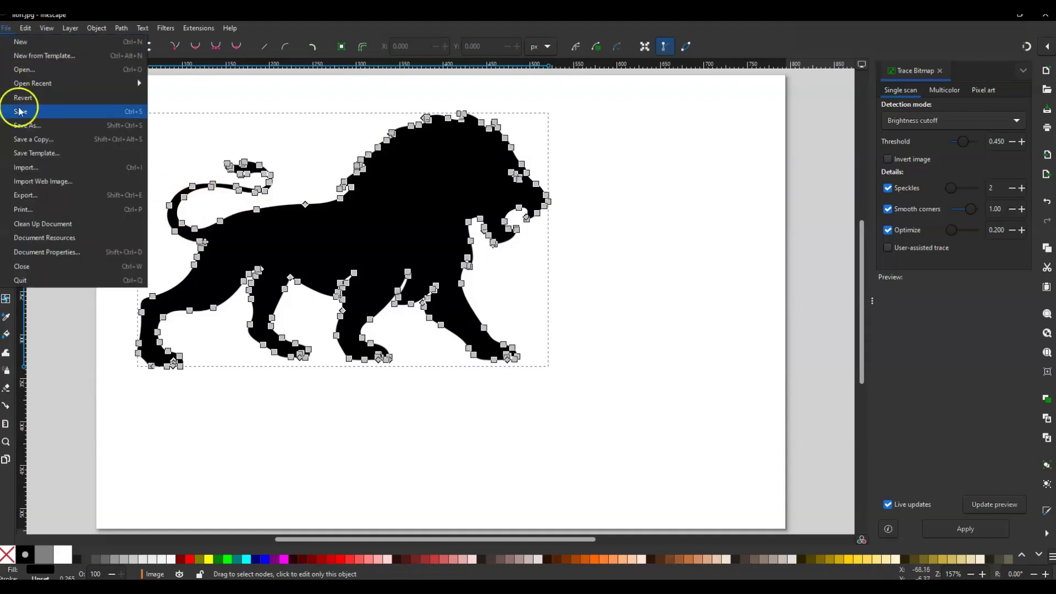
click(30, 126)
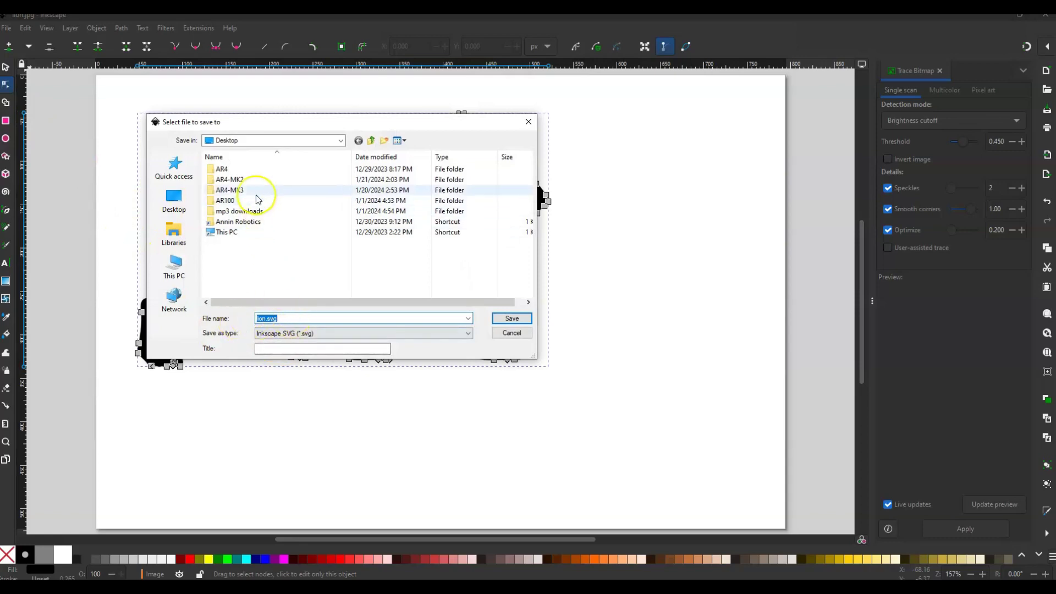
click(510, 322)
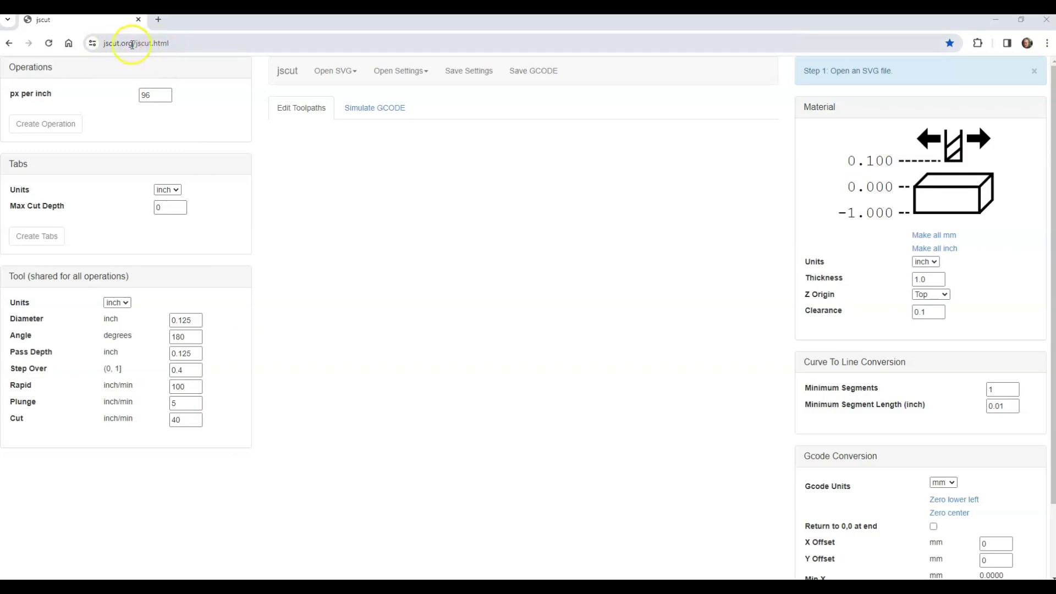
Load lion.svg from the local computer into JSCut and select the lion path.
click(332, 71)
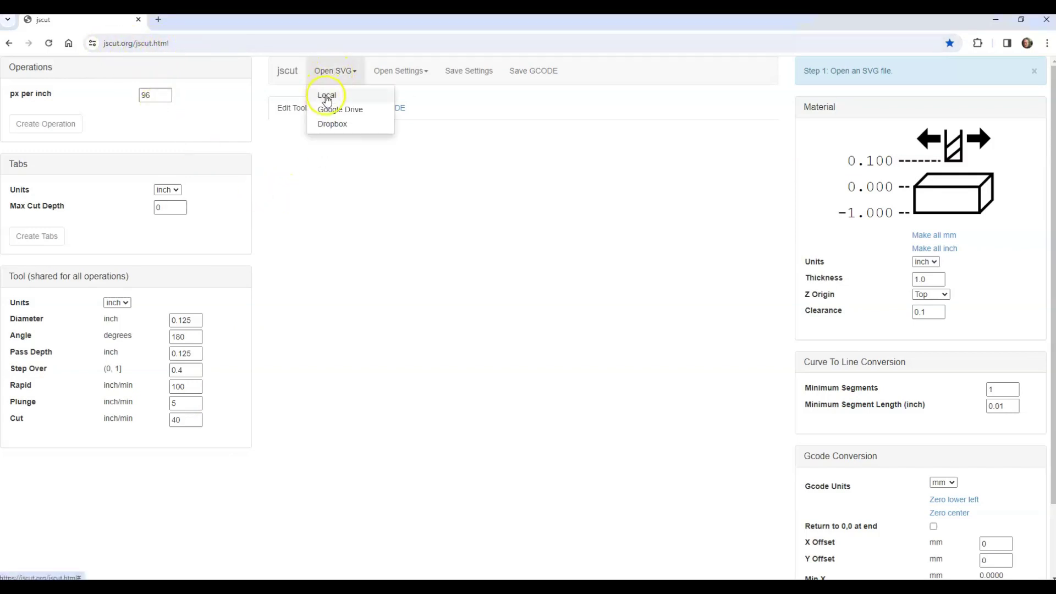
click(327, 96)
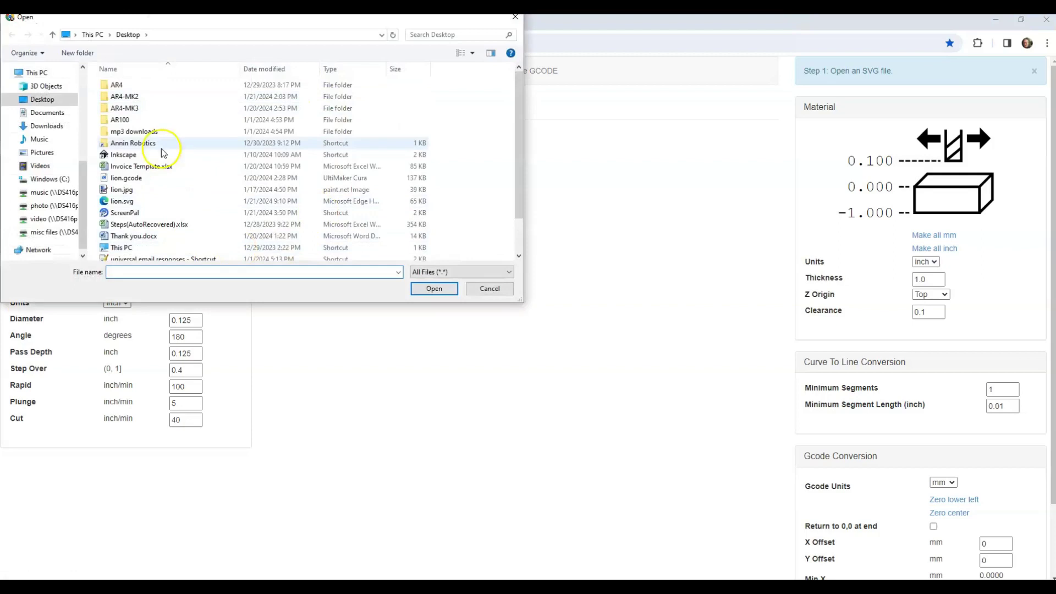
click(123, 201)
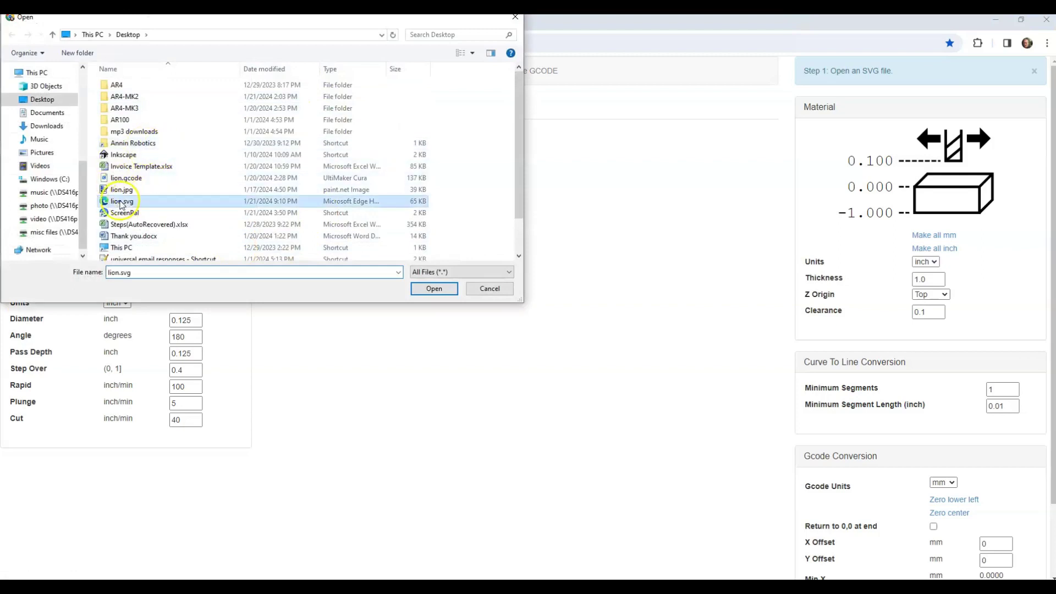
click(432, 289)
click(507, 287)
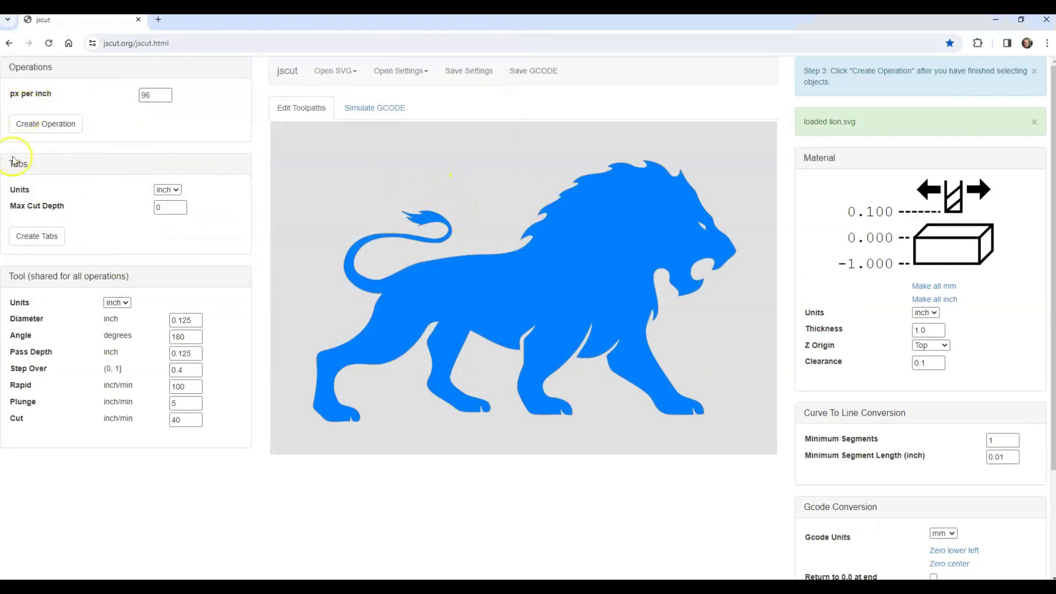
Set the tabs units to mm and Max Cut Depth to 1.
click(176, 191)
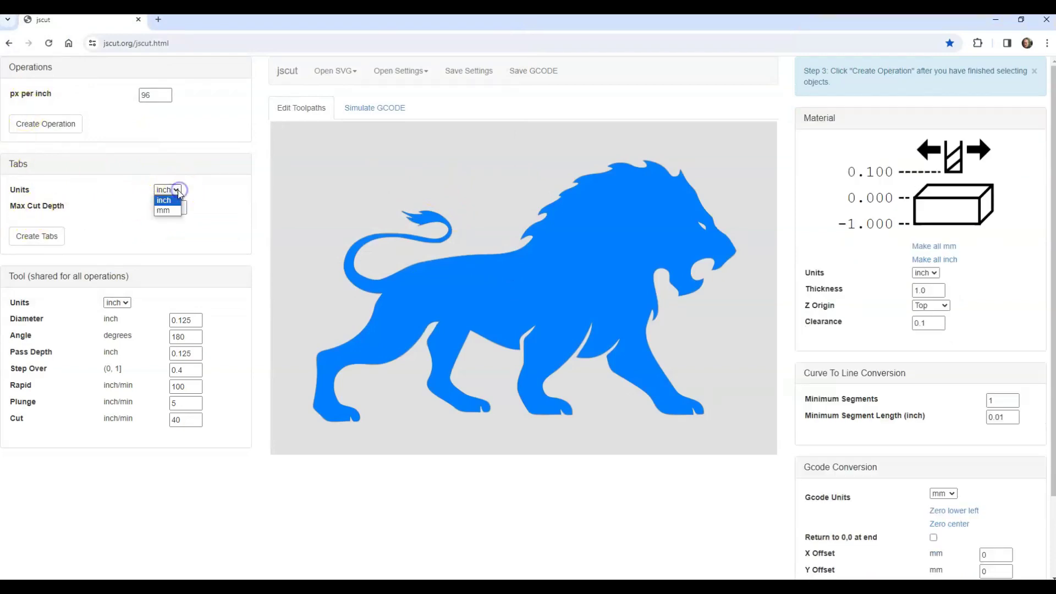
click(164, 211)
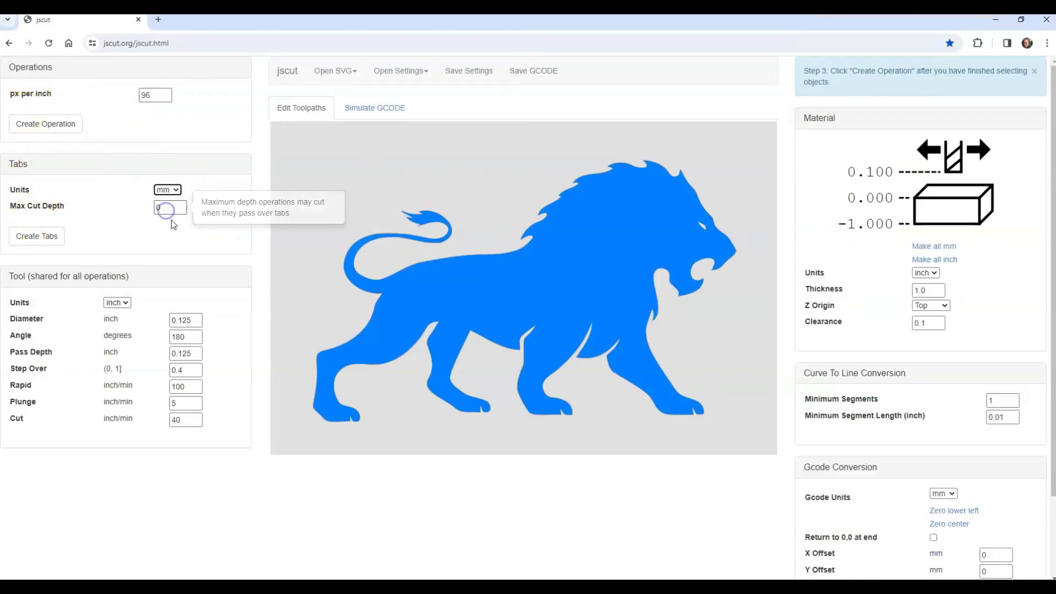
double_click(160, 208)
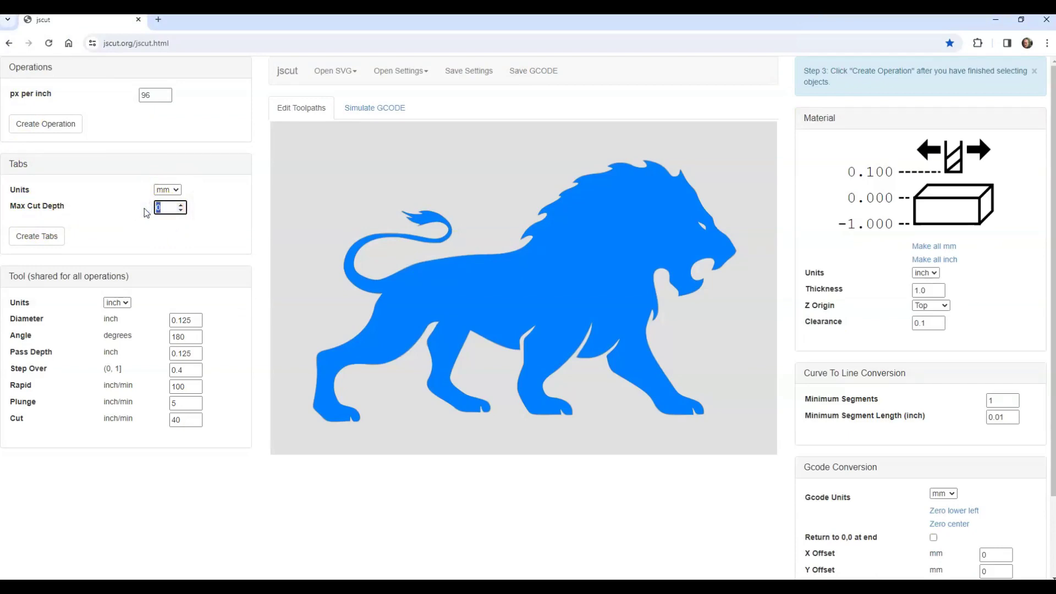
text(1)
Set the tool units to mm with diameter 1 and pass depth 1.
click(117, 302)
click(118, 325)
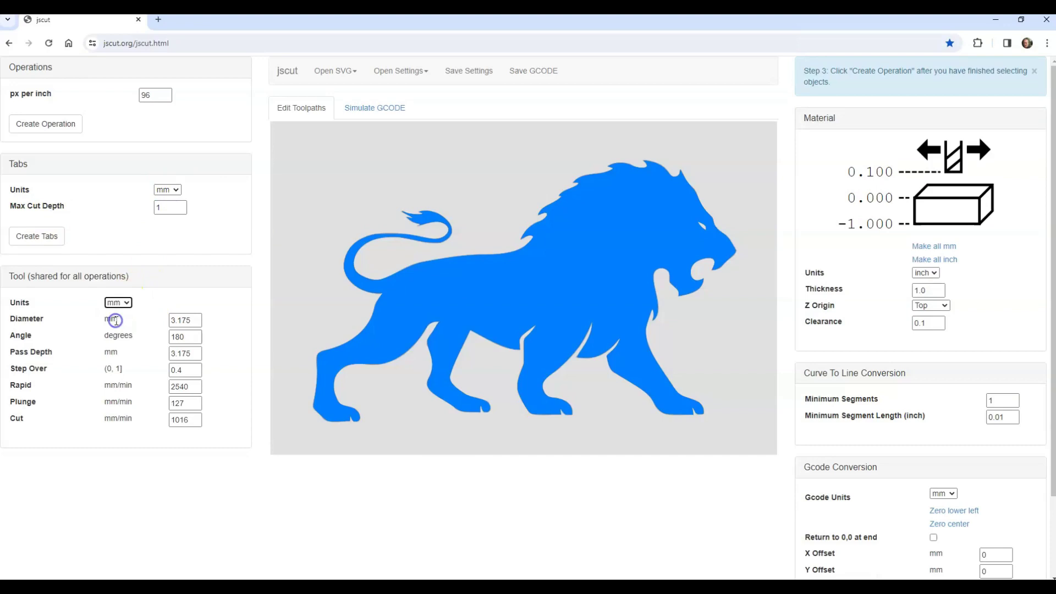
drag(171, 321, 180, 321)
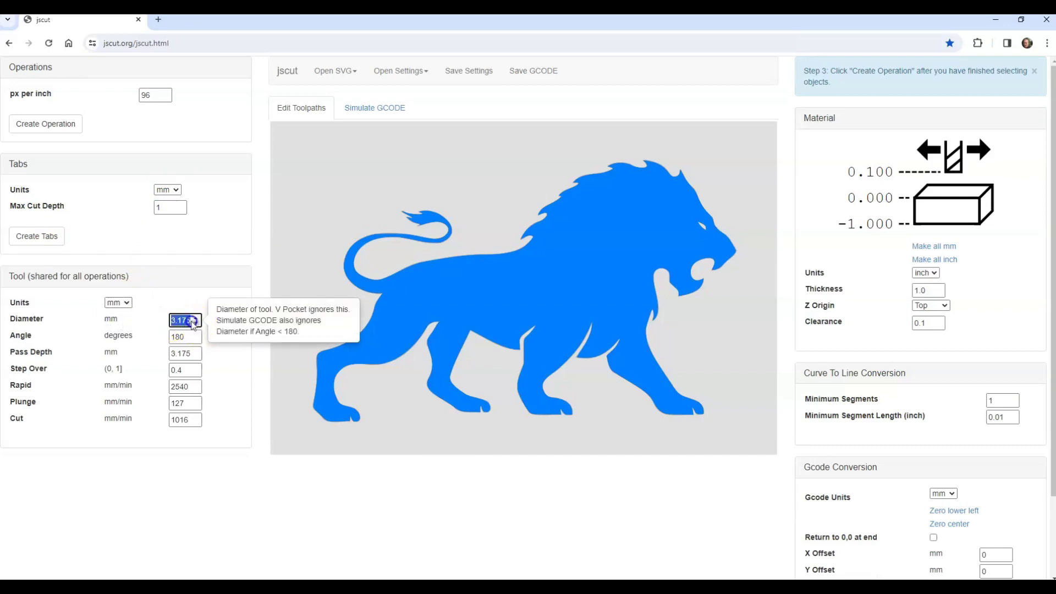
text(1)
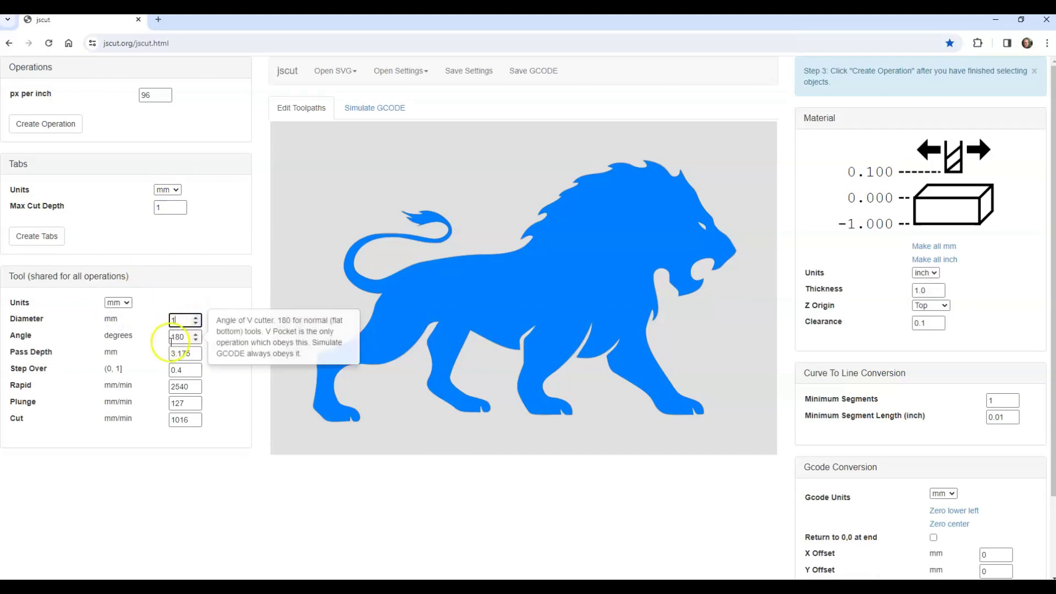
drag(172, 357, 197, 359)
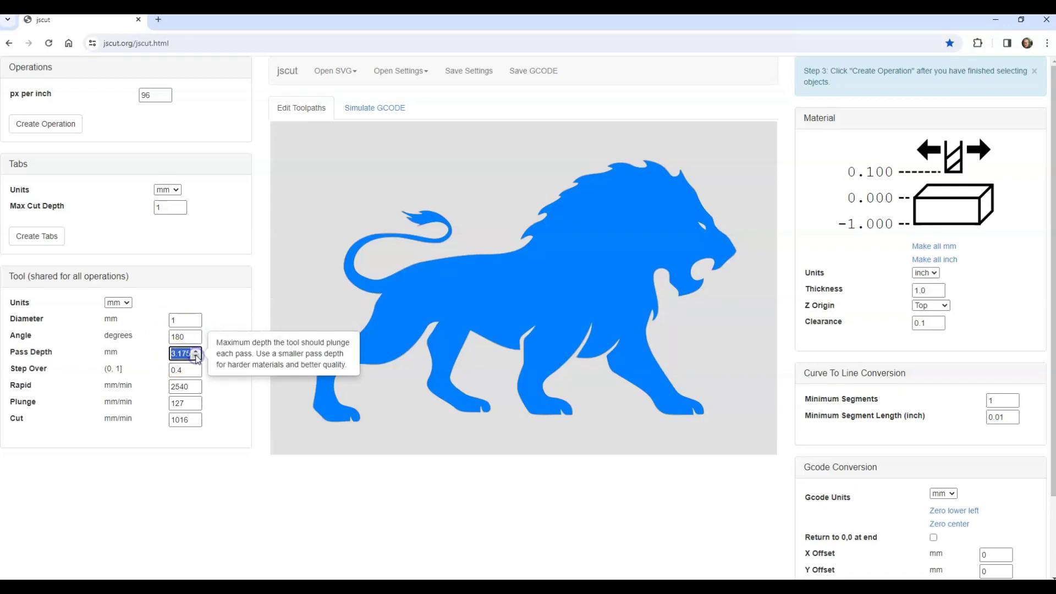
text(1)
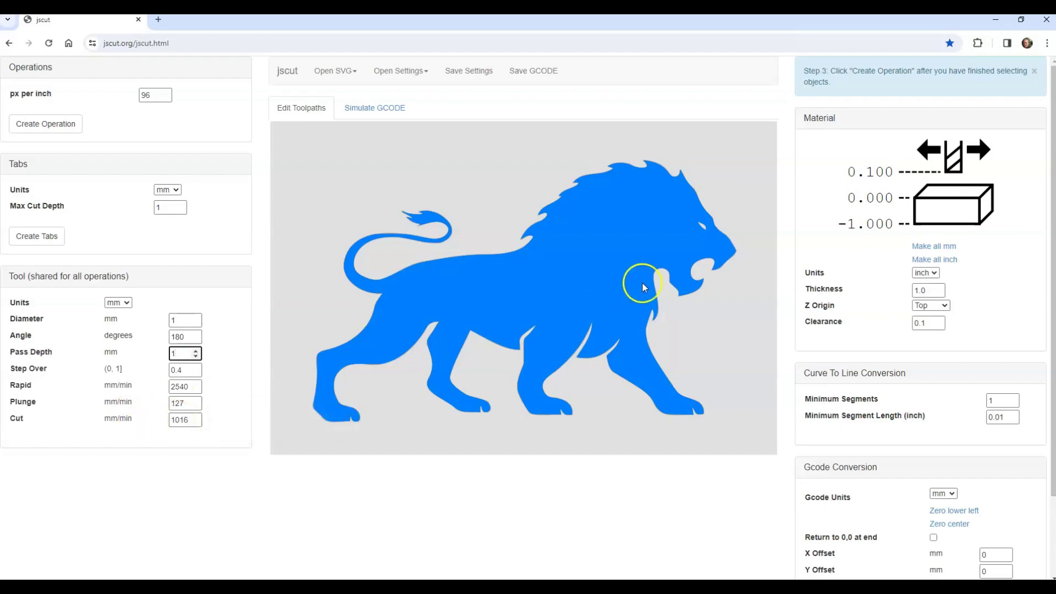
Use mm for the material, set clearance to 20, and enable 'Return to 0,0 at end'.
click(926, 272)
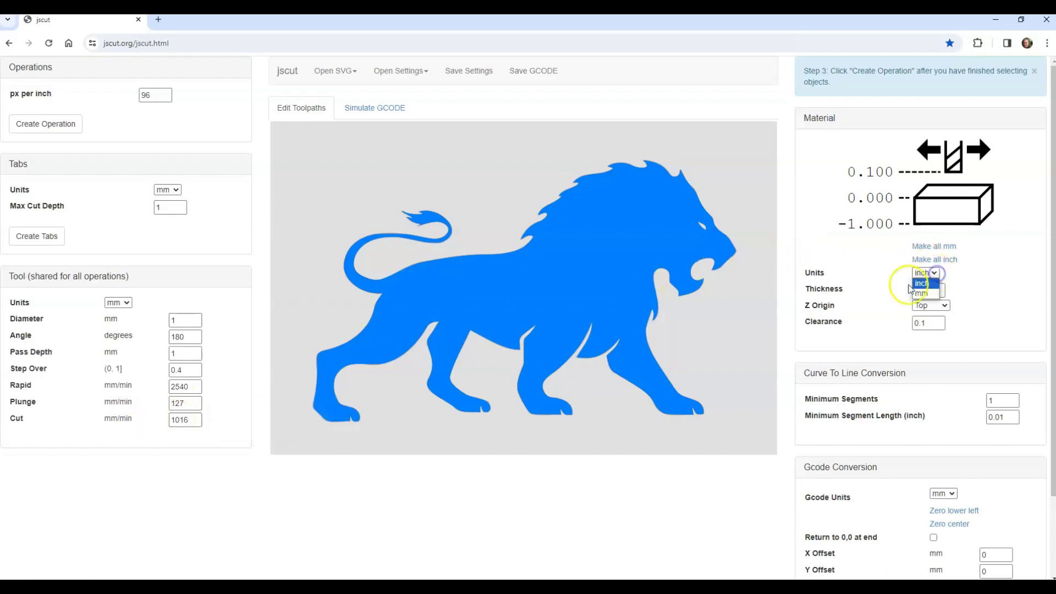
click(917, 287)
double_click(929, 290)
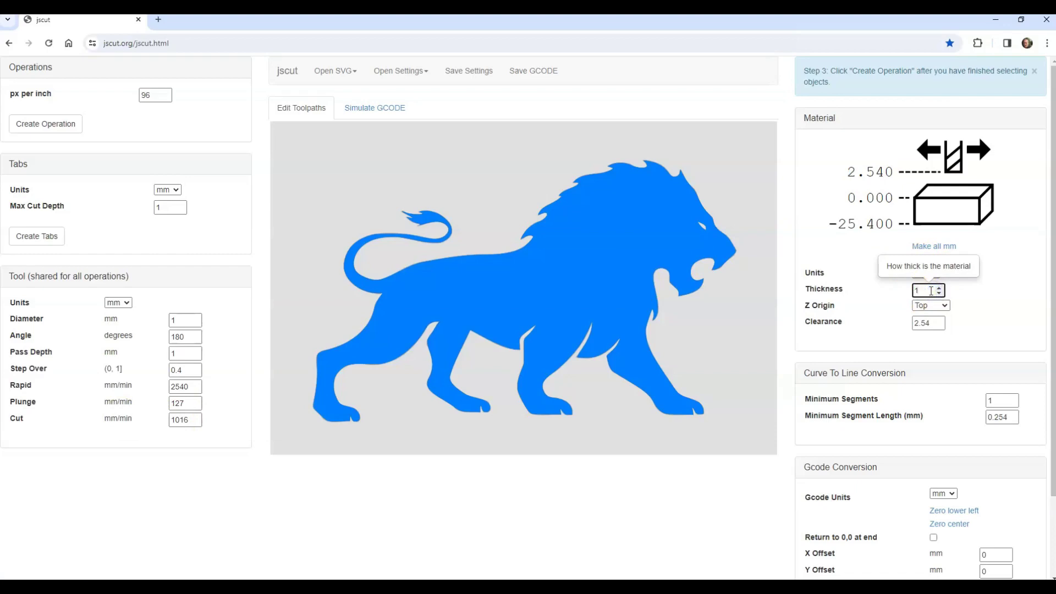
double_click(927, 323)
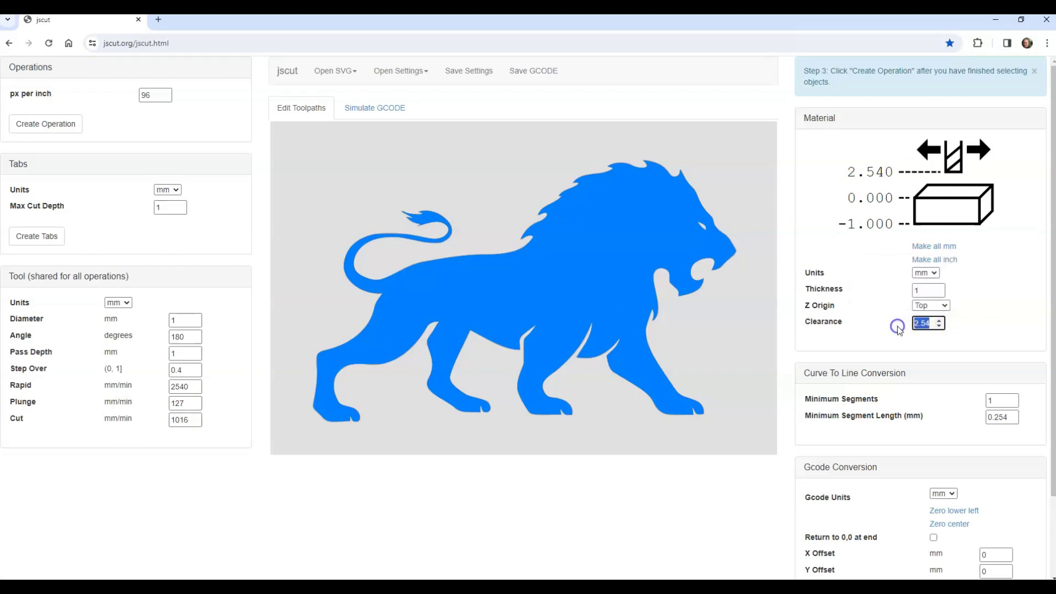
text(20)
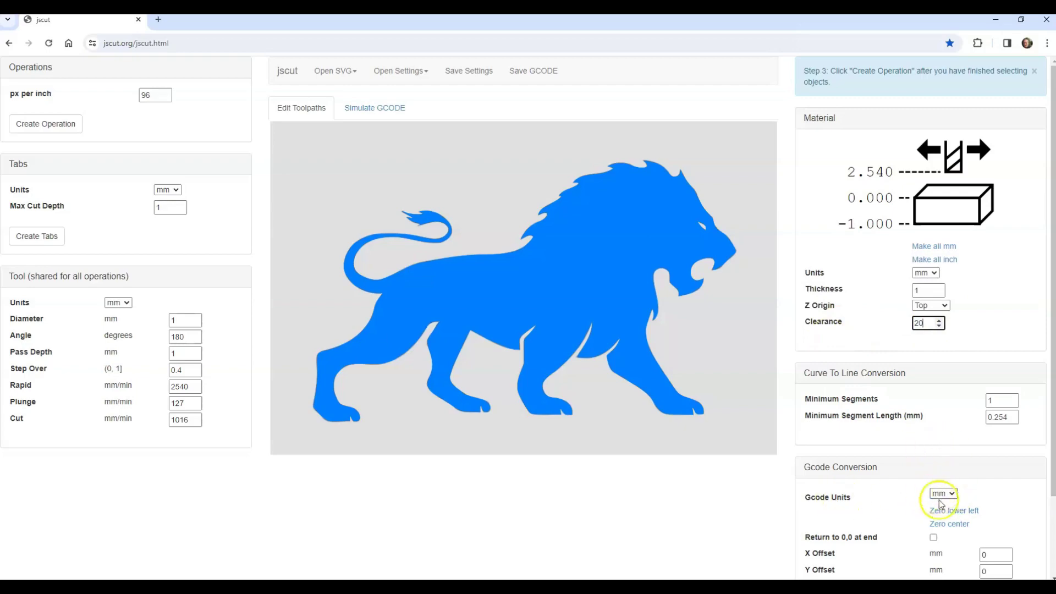
click(932, 537)
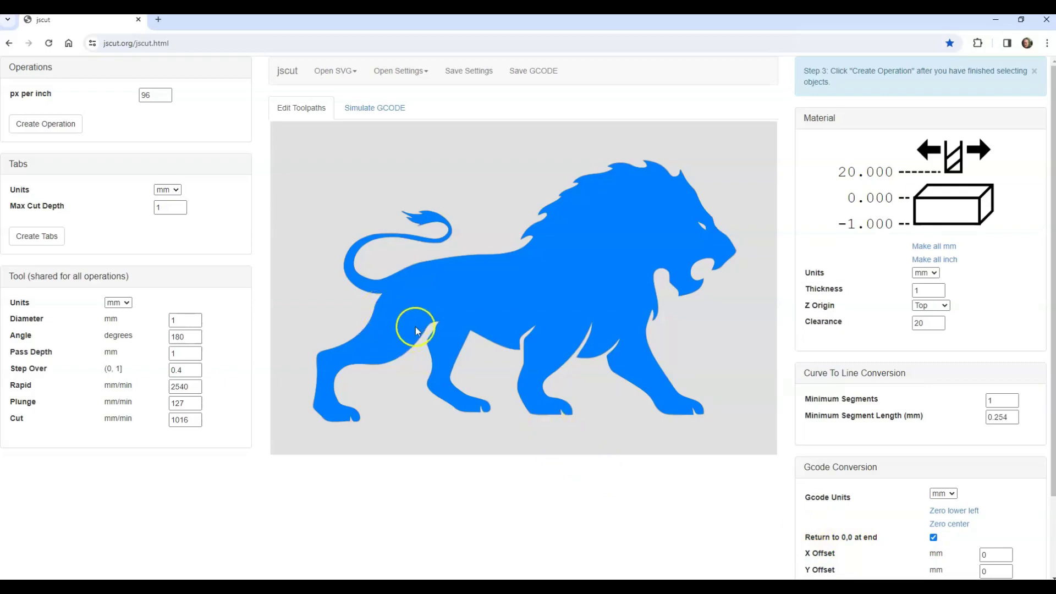
Add an operation for the lion, change its type from Pocket to Outside, and generate the toolpath.
click(48, 124)
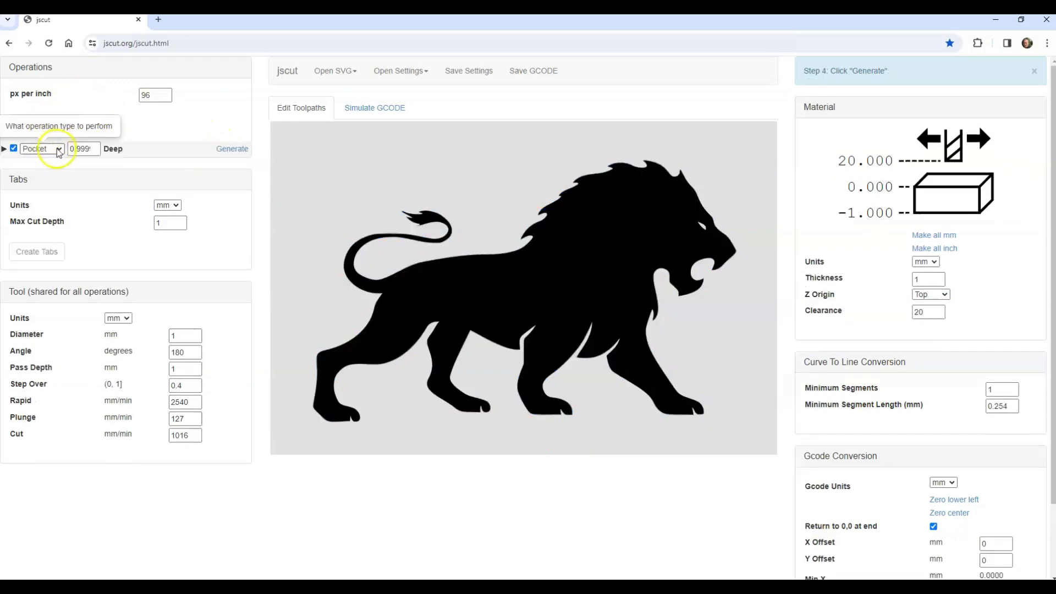
click(53, 149)
click(50, 189)
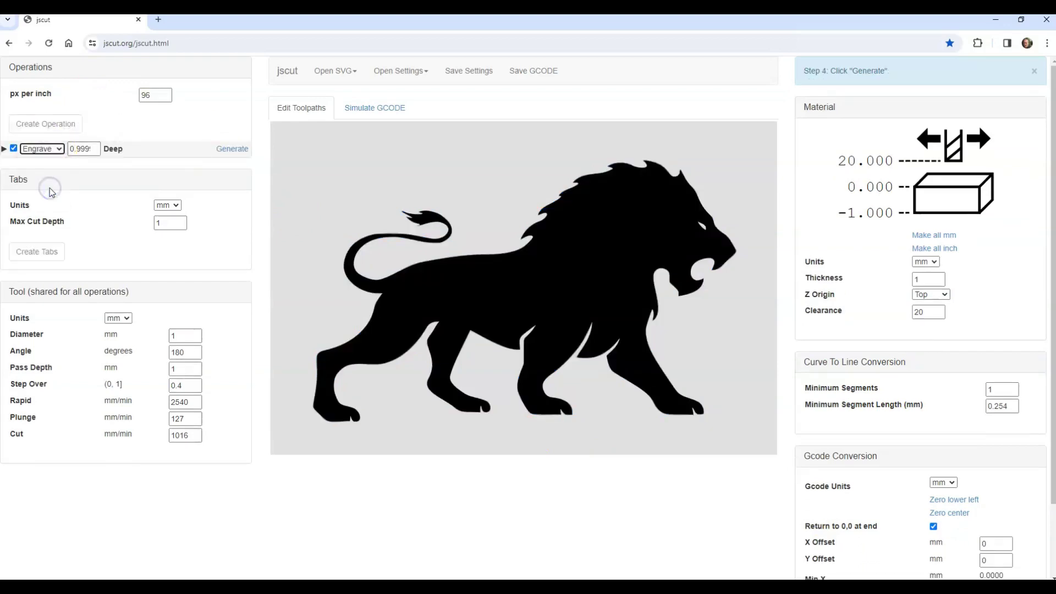
click(55, 148)
click(79, 138)
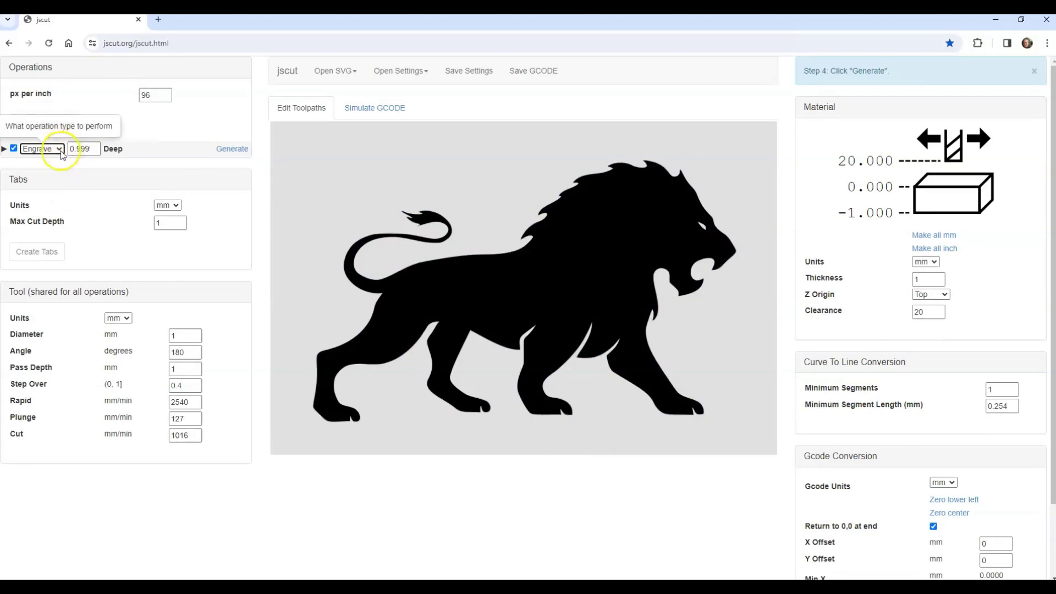
click(59, 149)
click(36, 179)
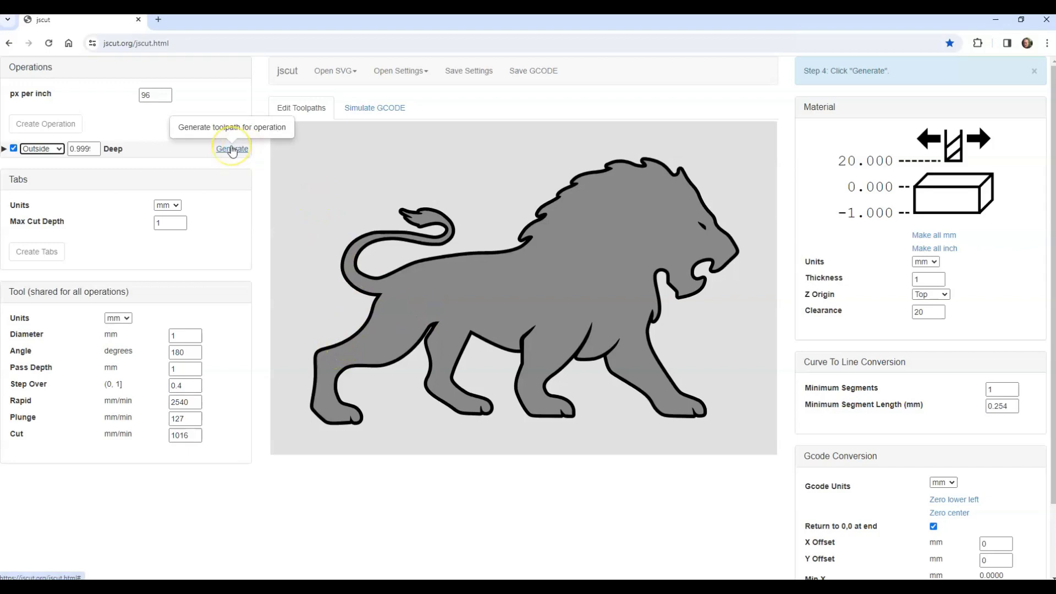
click(231, 149)
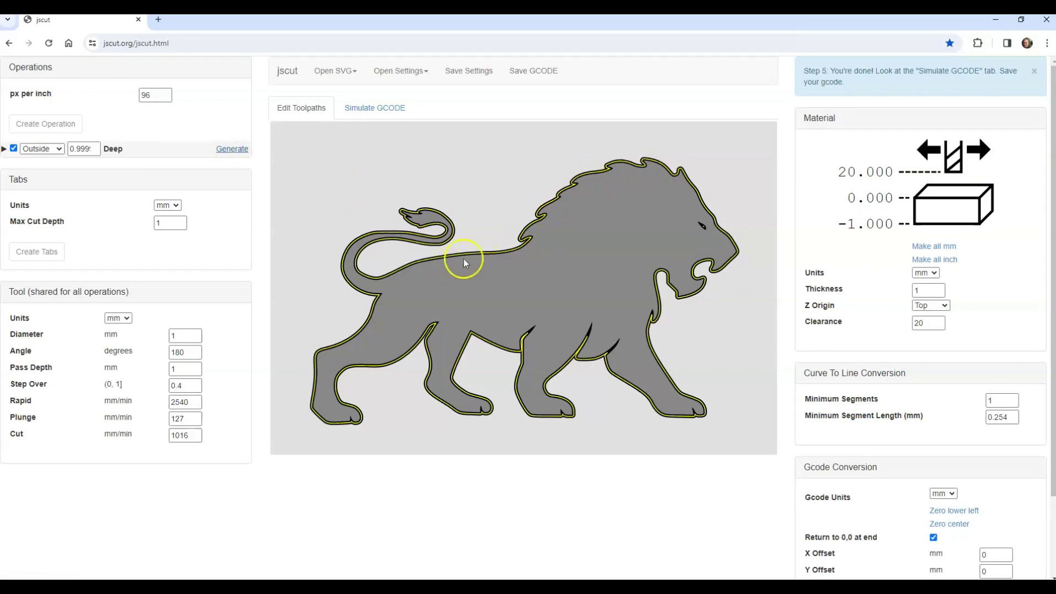
Save the G-code locally as lion.gcode and dismiss the download notice.
click(529, 71)
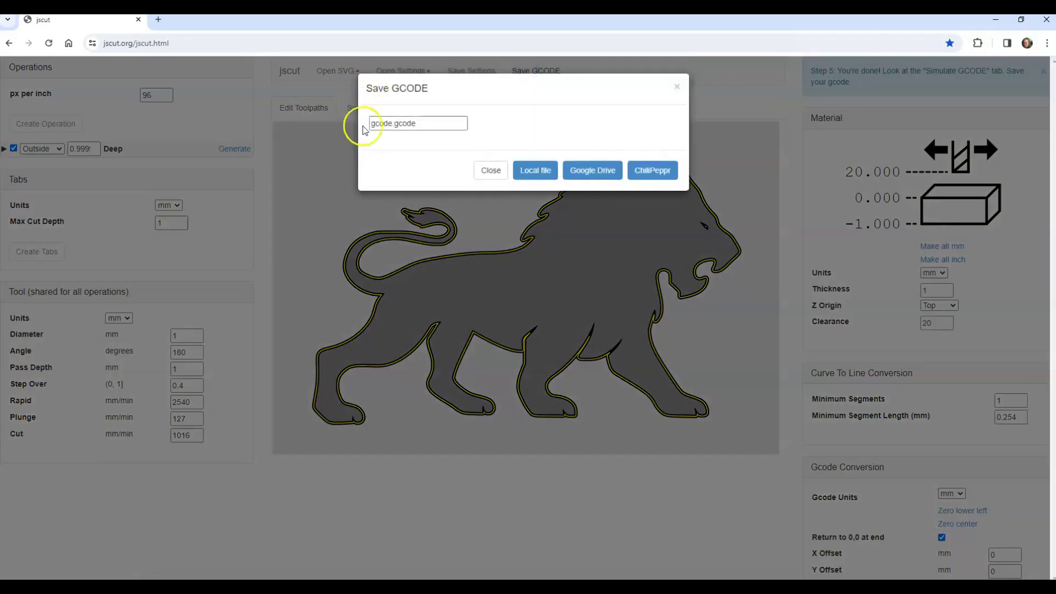
click(391, 123)
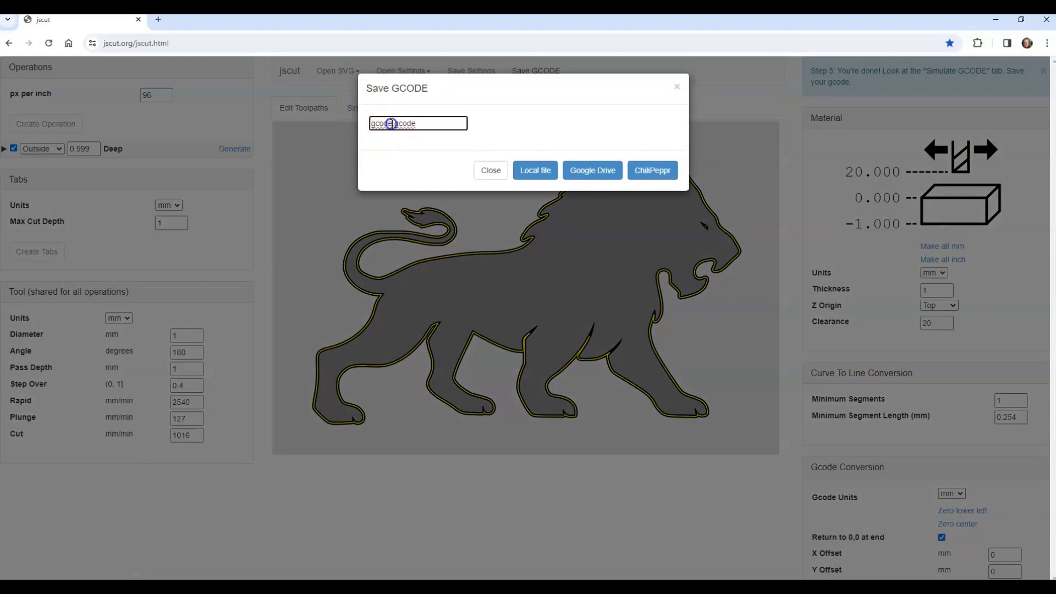
key(BackSpace)
key(BackSpace)
key(BackSpace)
key(BackSpace)
key(BackSpace)
text(lion)
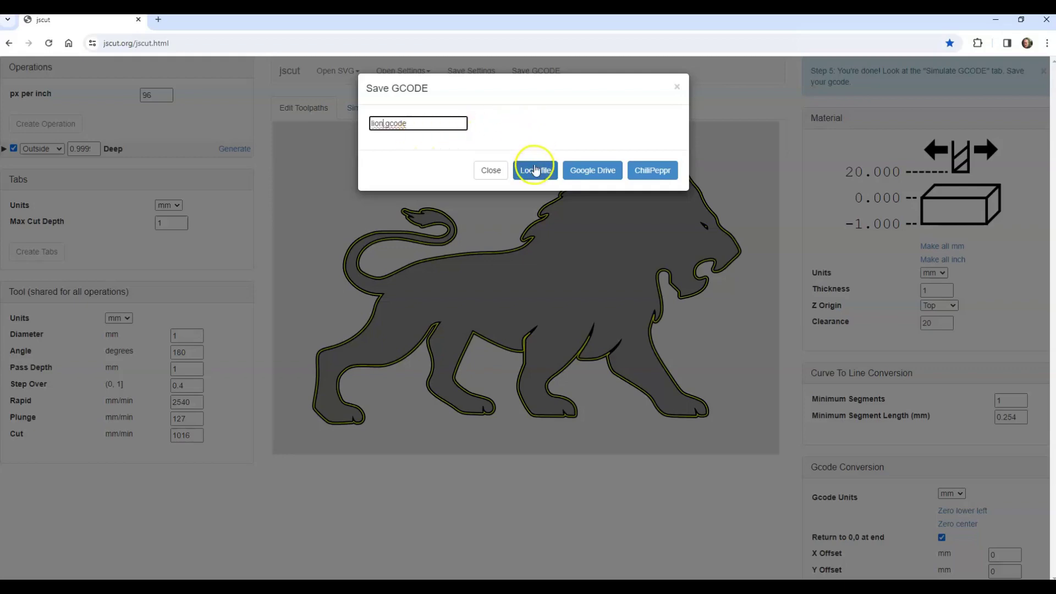
click(535, 169)
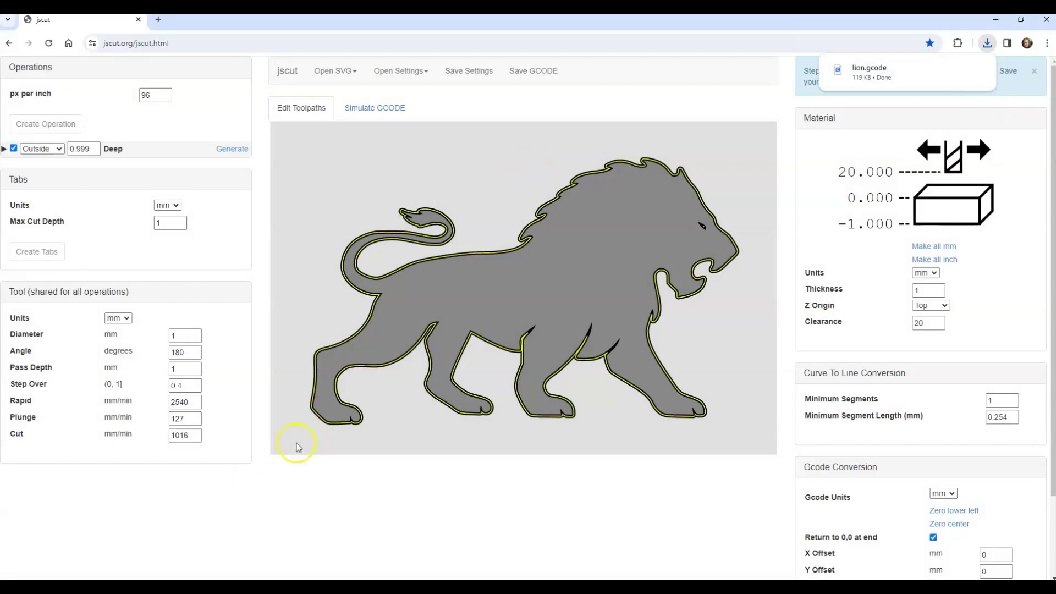
click(281, 540)
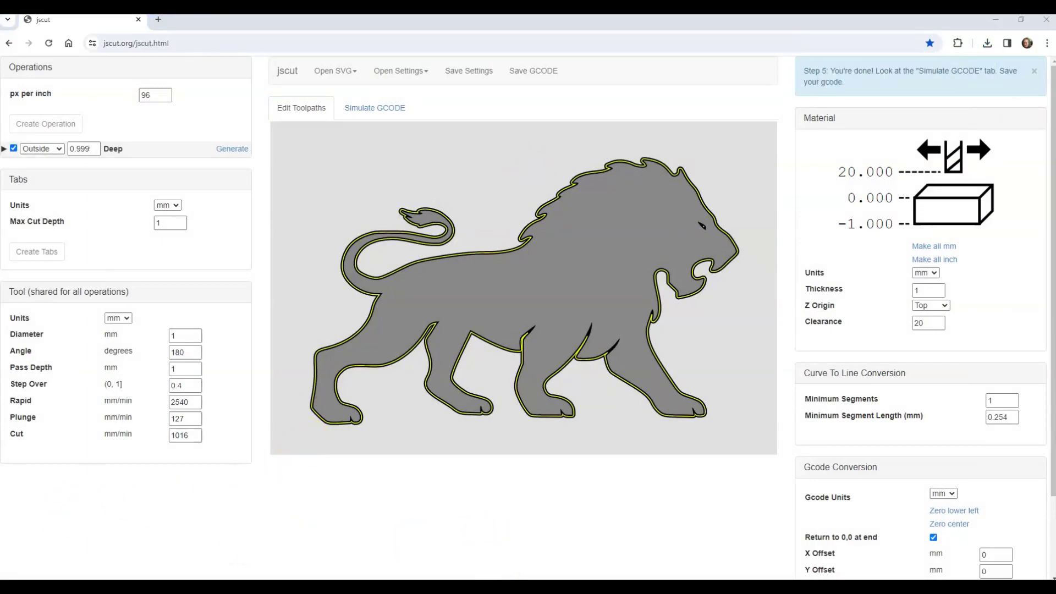
Switch to AR4 Software Ver 4.3 and show its G-Code page.
key(alt+Tab)
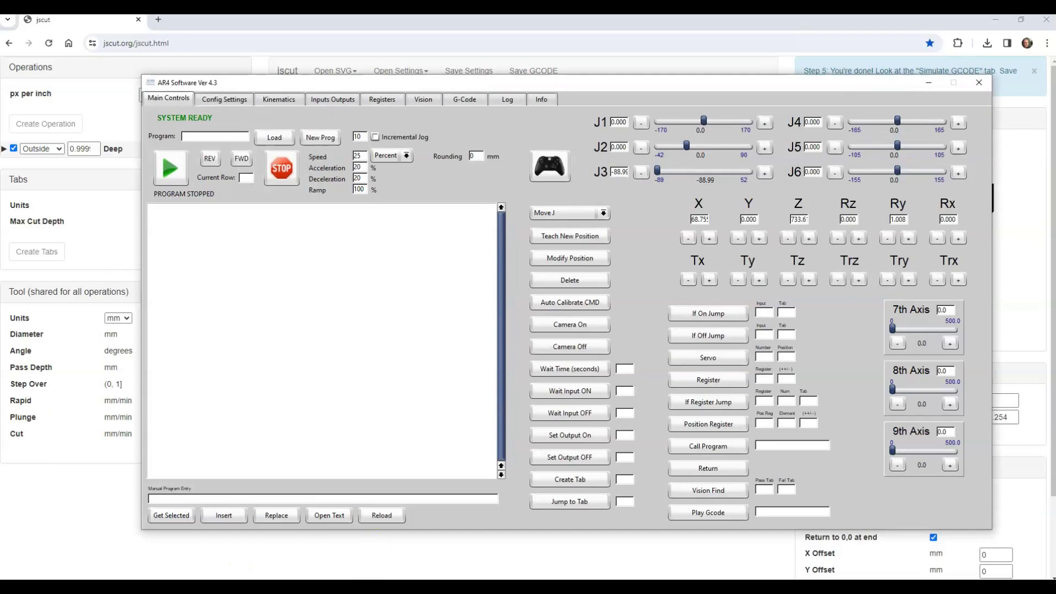
click(464, 99)
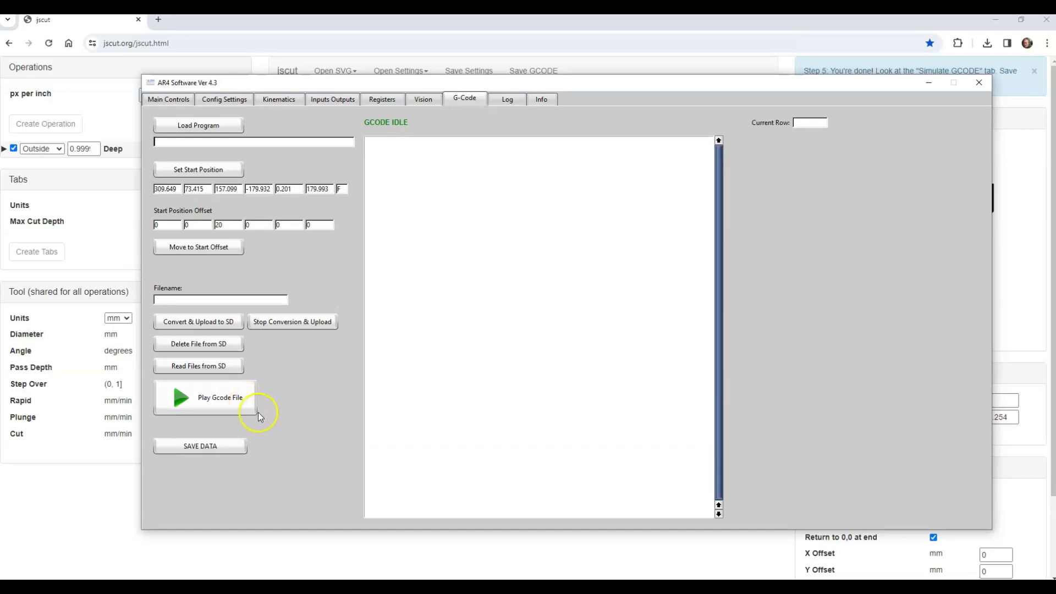
List the files stored on the SD card with Read Files from SD.
click(182, 370)
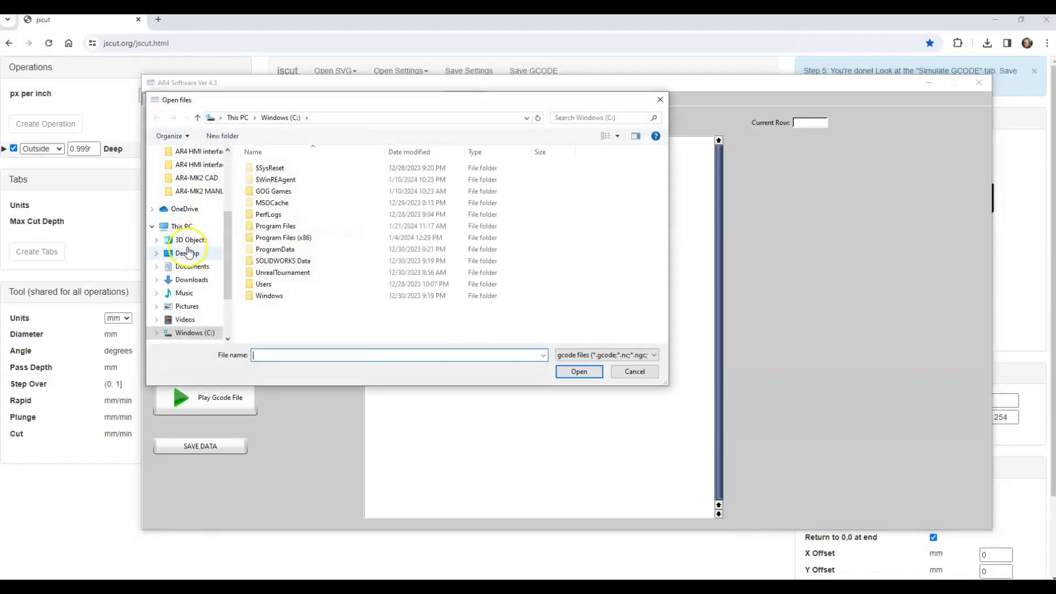
Load lion.gcode from the Desktop and enter lion as the SD filename.
click(187, 253)
click(263, 239)
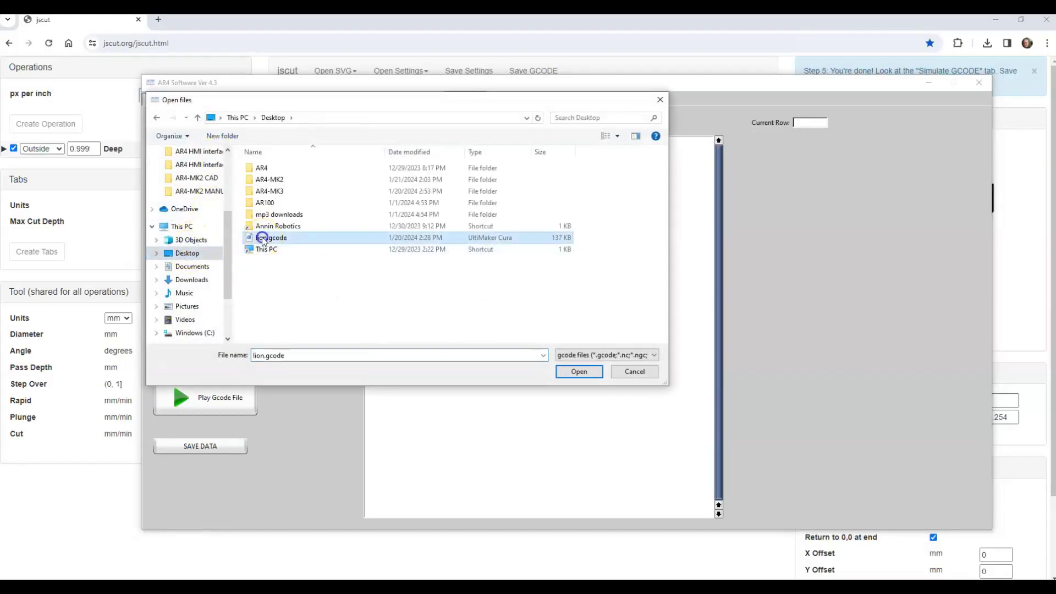
click(578, 372)
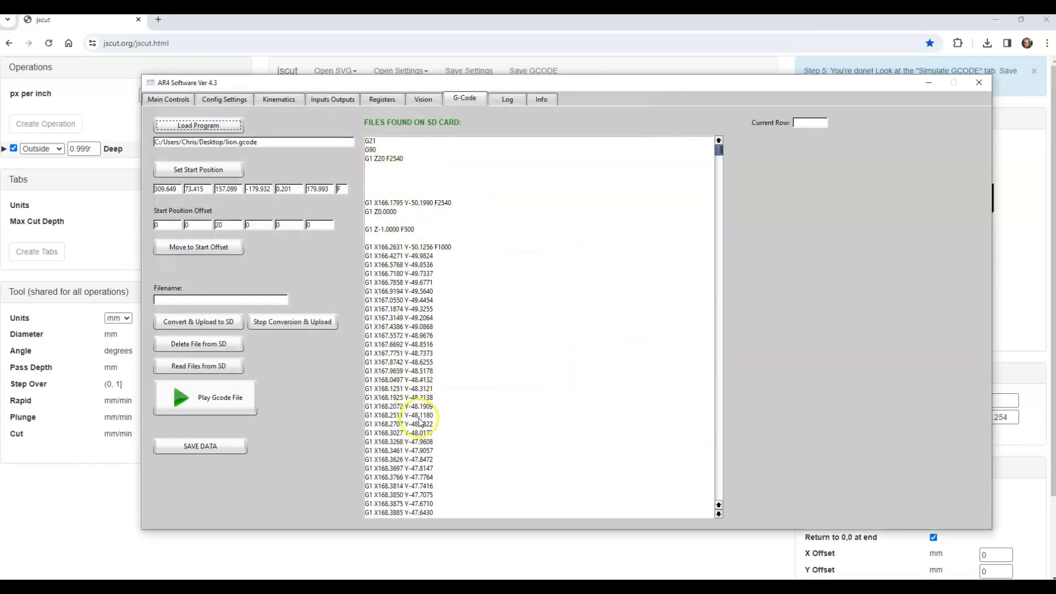
click(162, 302)
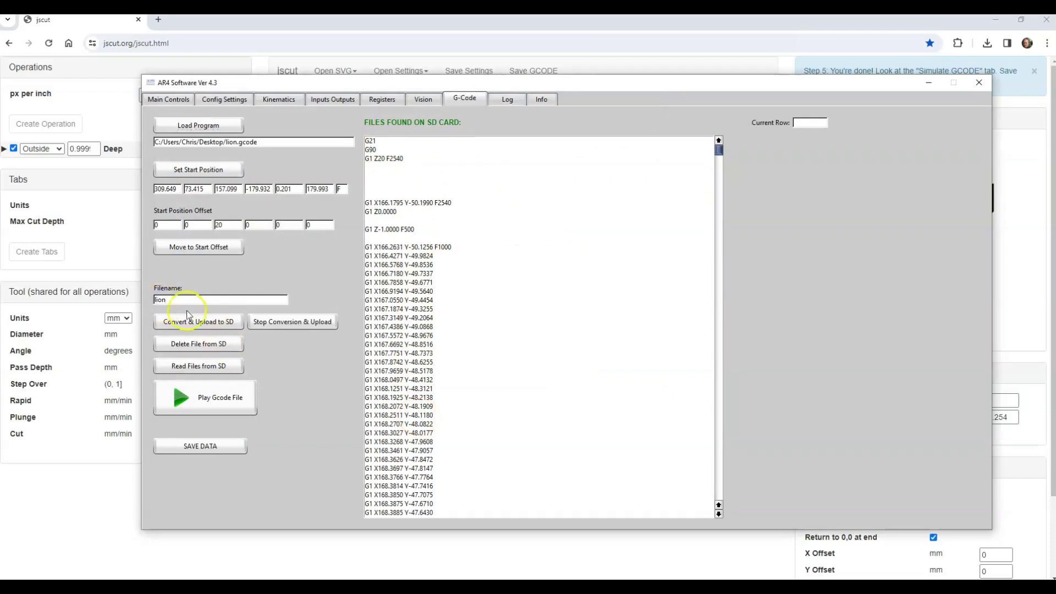
click(194, 324)
Convert the lion G-code, upload it to the SD card, and confirm the listing ends at M2.
click(203, 326)
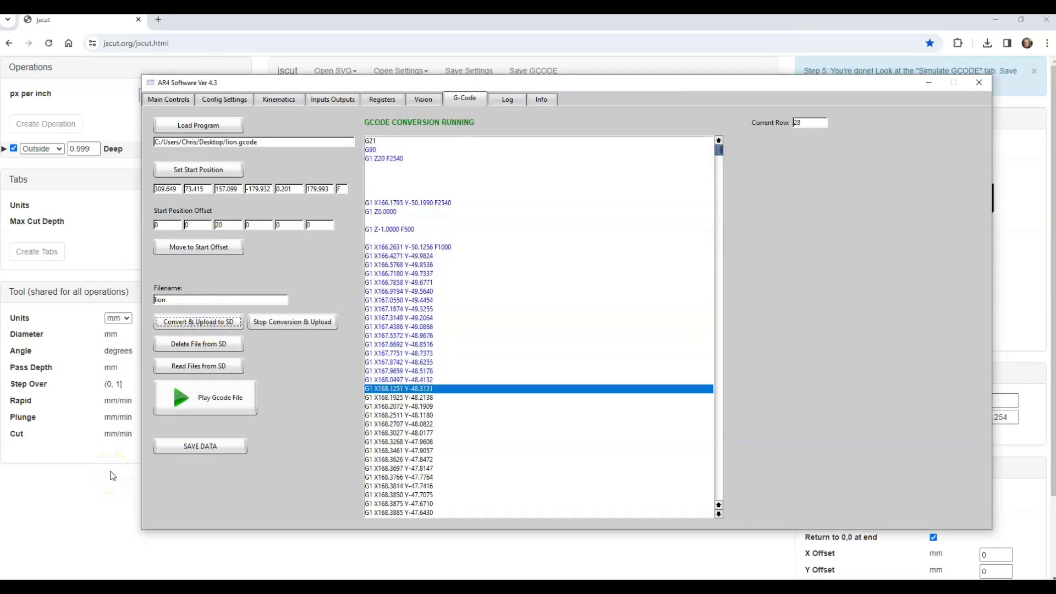
click(169, 519)
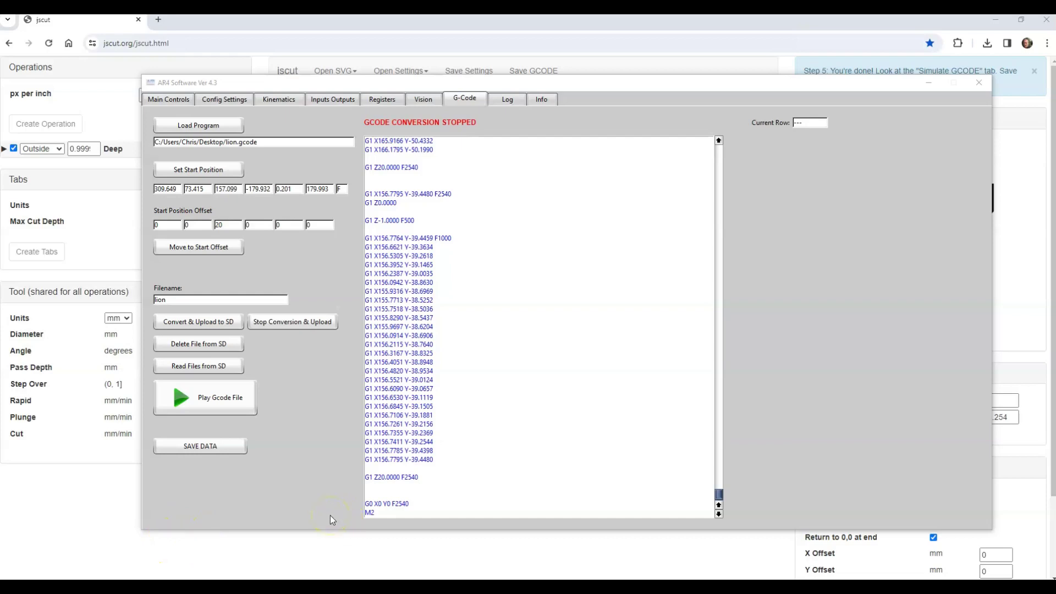
click(369, 513)
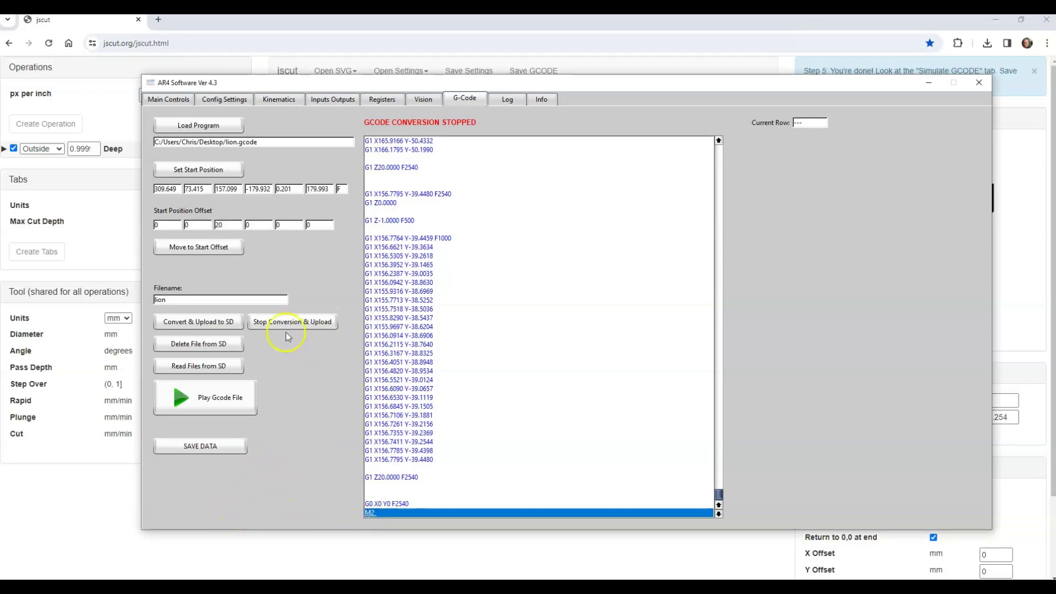
List the SD card files and play lion.txt on the robot.
click(201, 366)
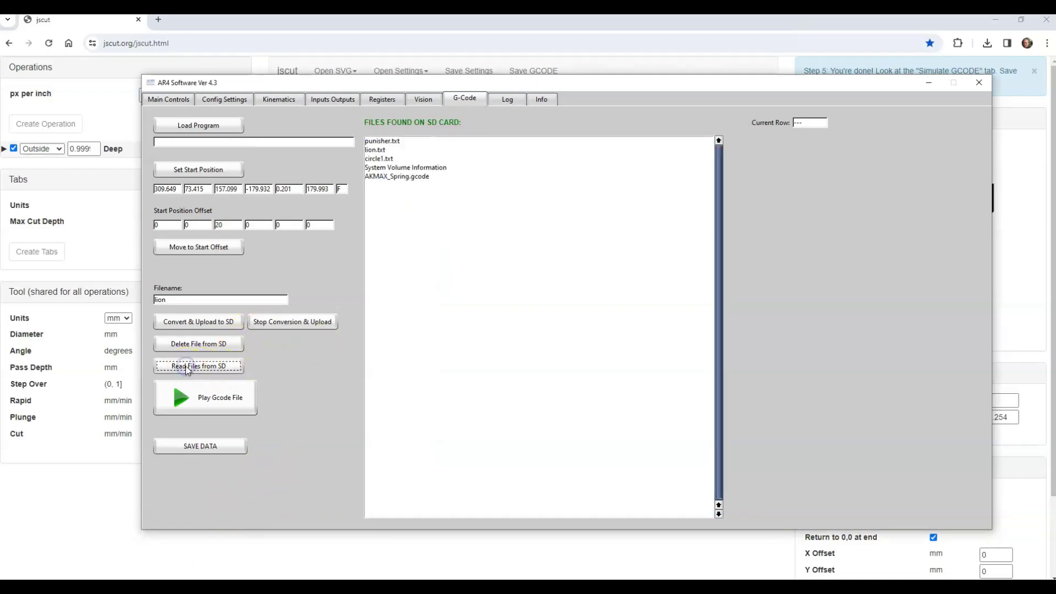
click(387, 150)
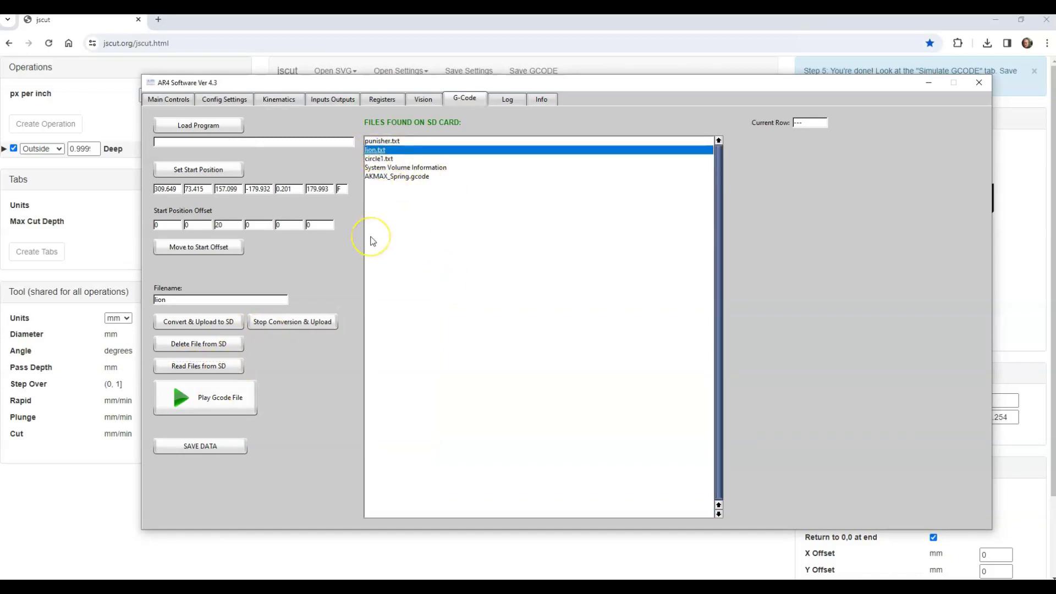
click(208, 406)
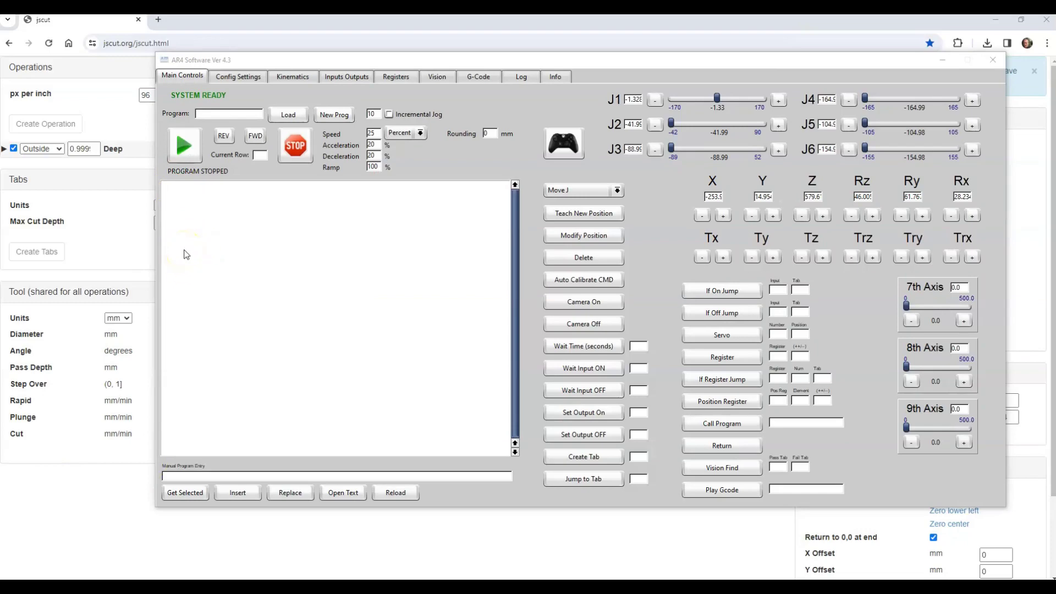
Create a new robot program named test.ar4.
click(336, 115)
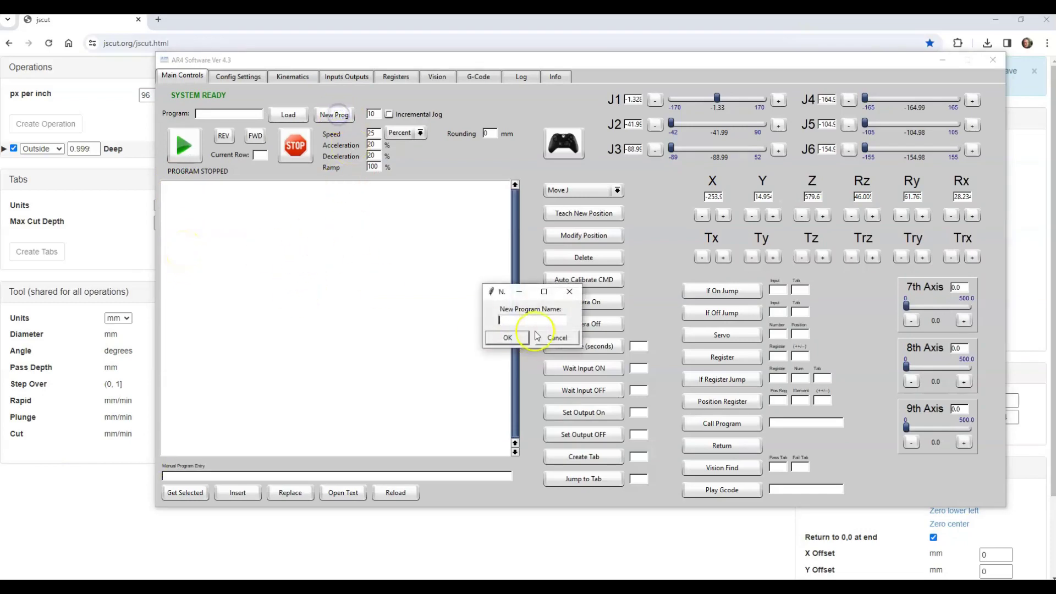
click(520, 322)
text(test)
click(506, 337)
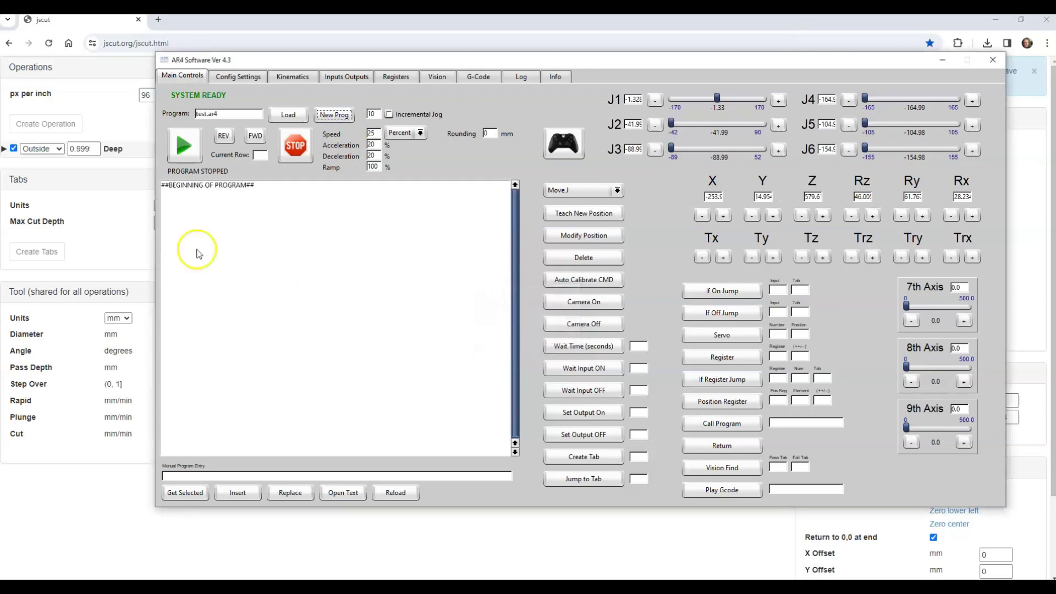
Insert two Move J steps at the program start recording the robot's current pose.
click(214, 186)
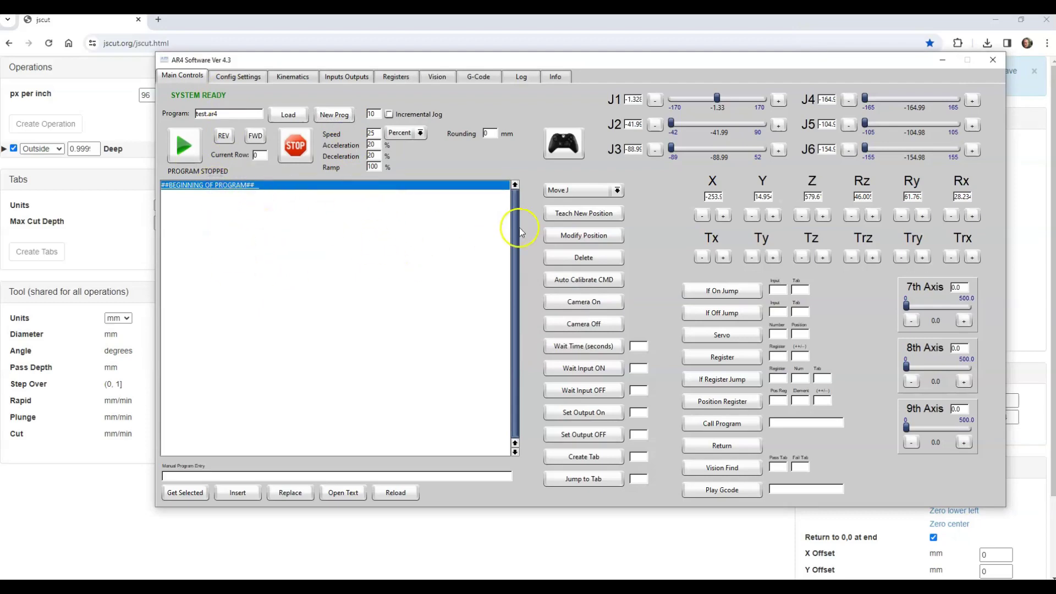
click(573, 215)
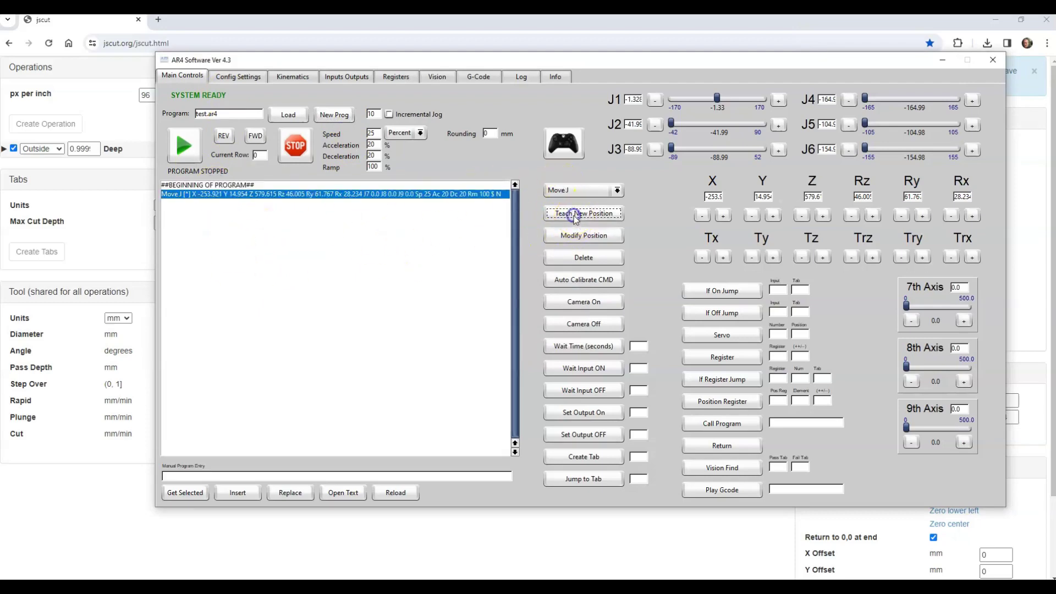
click(573, 214)
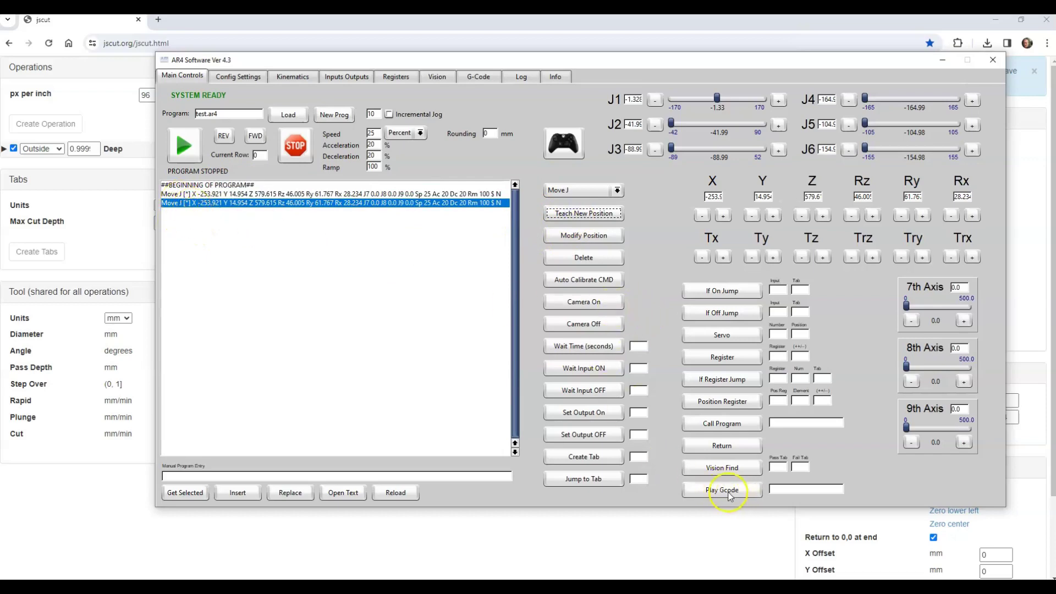
click(774, 489)
Choose punisher.txt from the SD card and add a Run Gcode Program - punisher step to test.ar4.
click(479, 77)
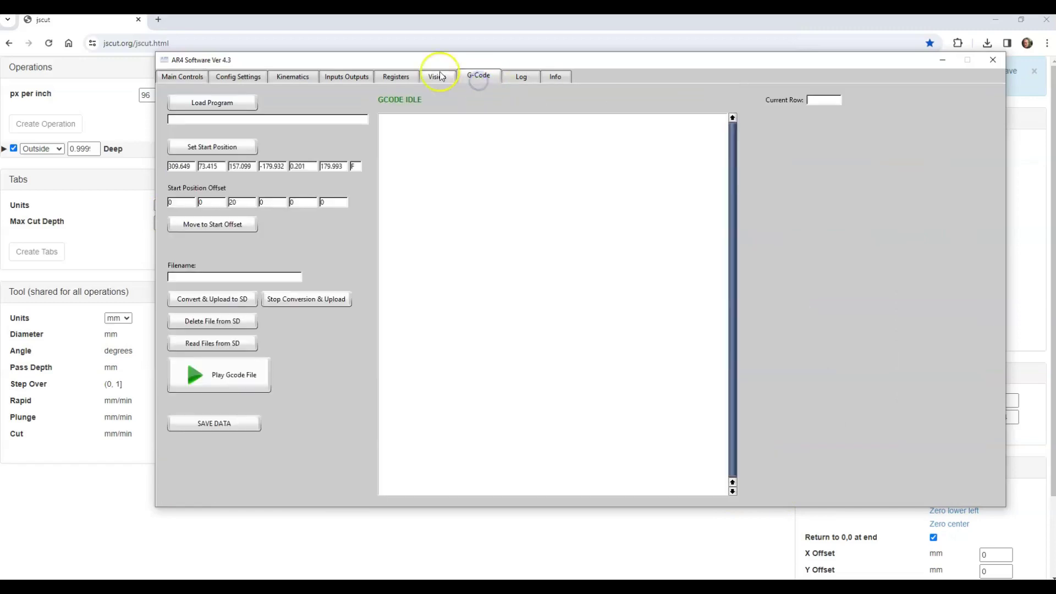
click(218, 344)
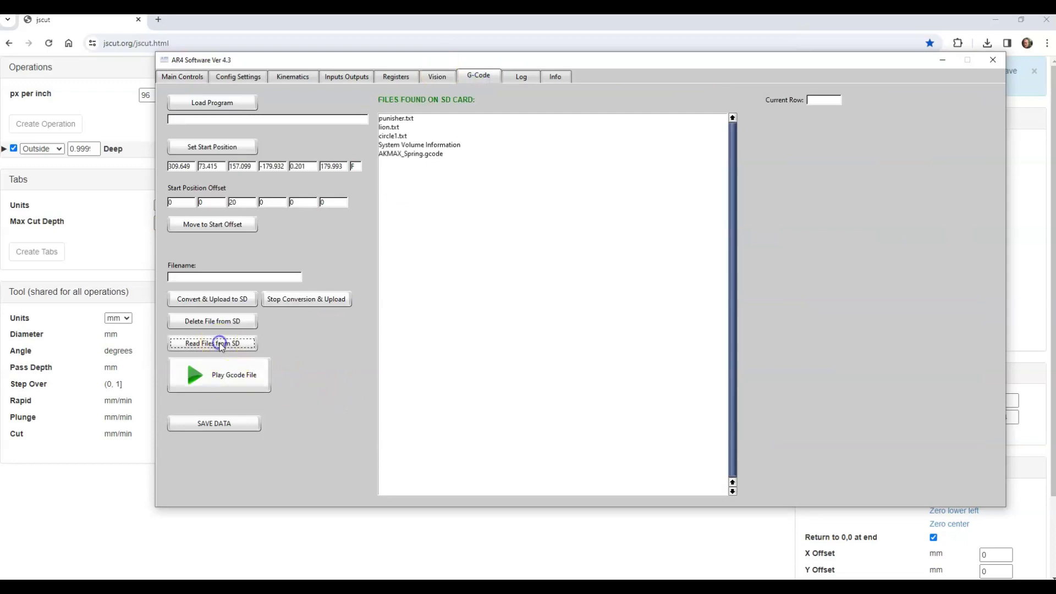
click(388, 119)
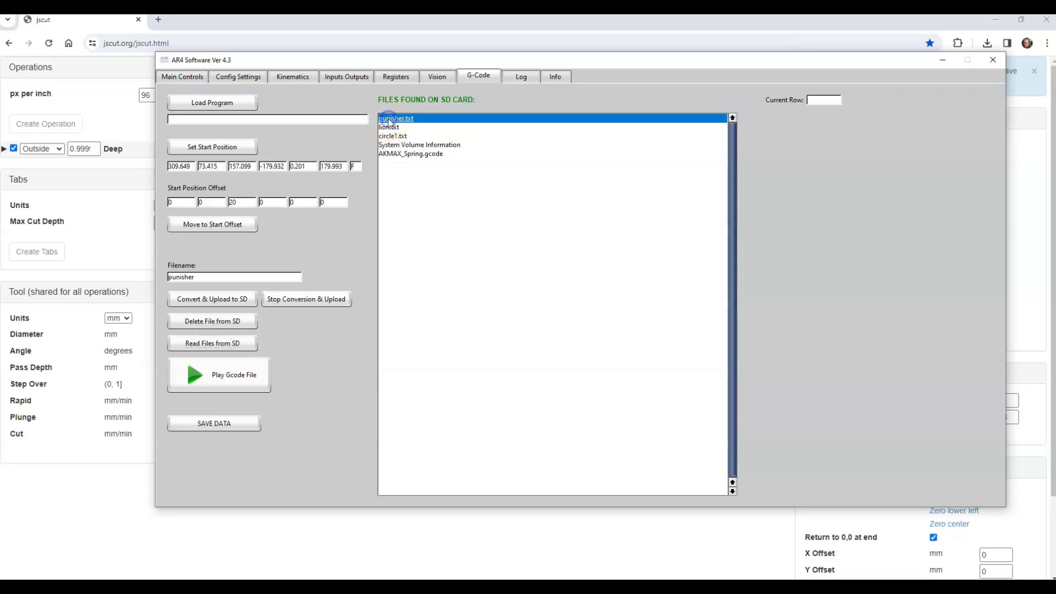
click(184, 77)
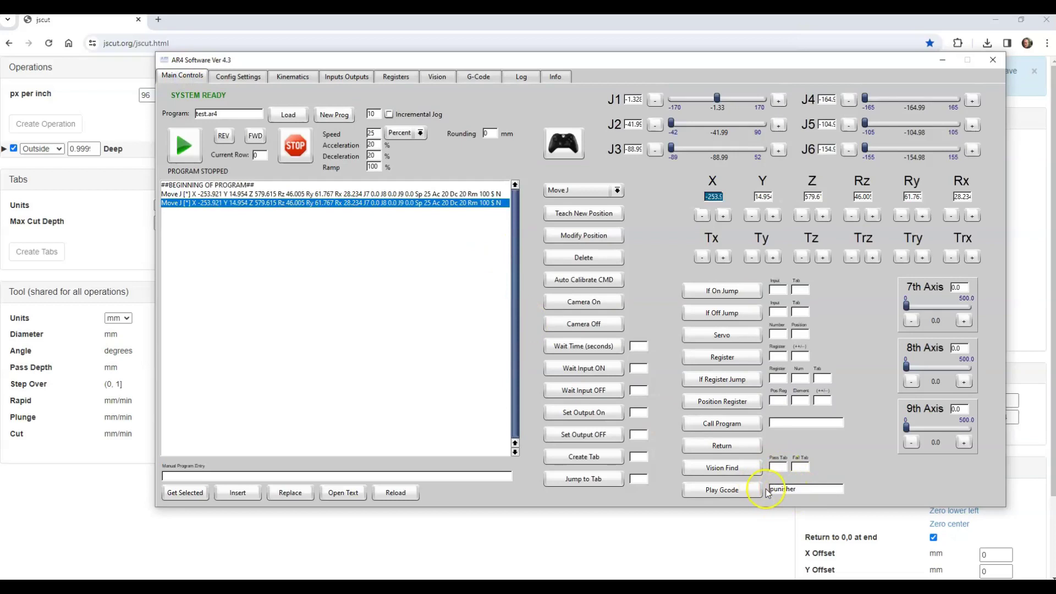
click(738, 490)
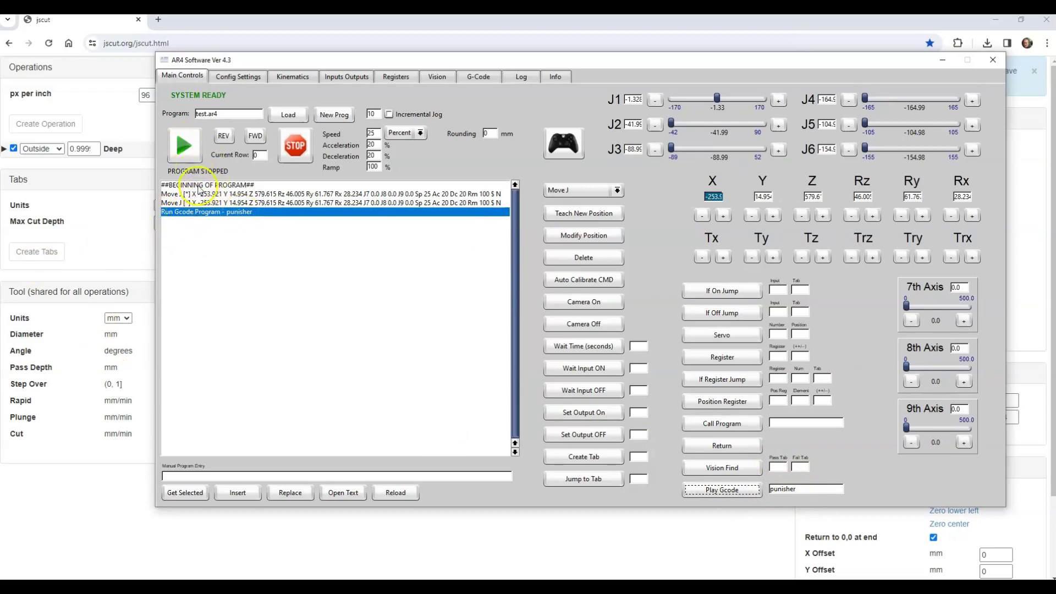
click(198, 186)
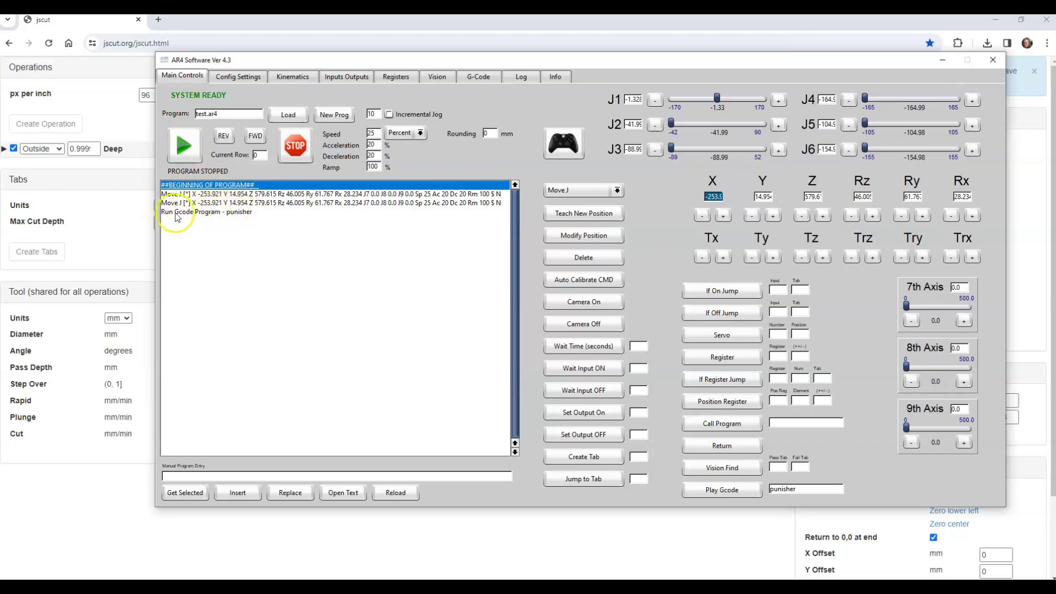
Return to the G-Code page and edit the first Start Position value.
click(478, 80)
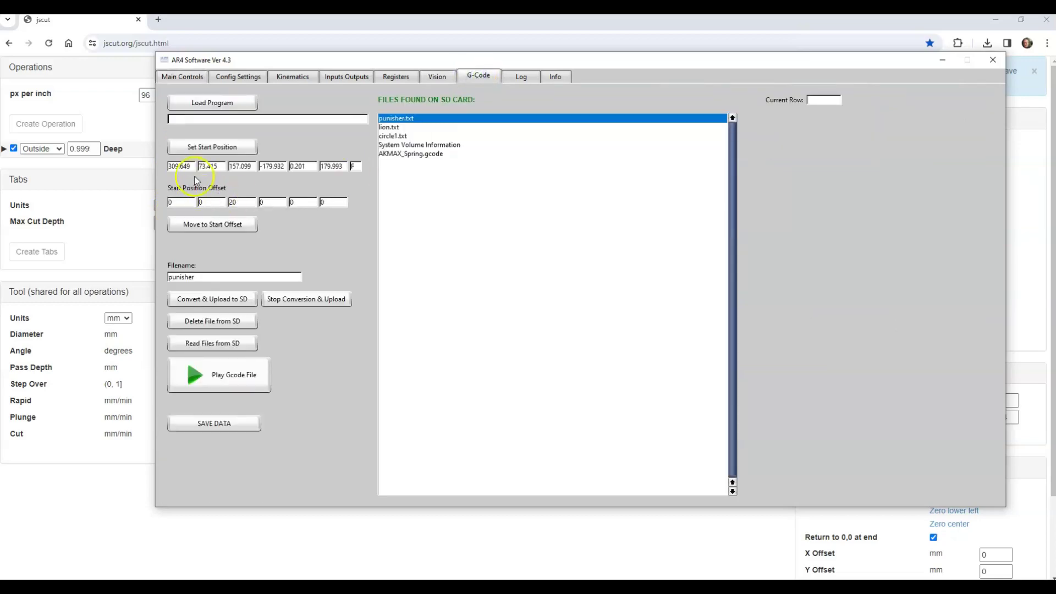
click(169, 166)
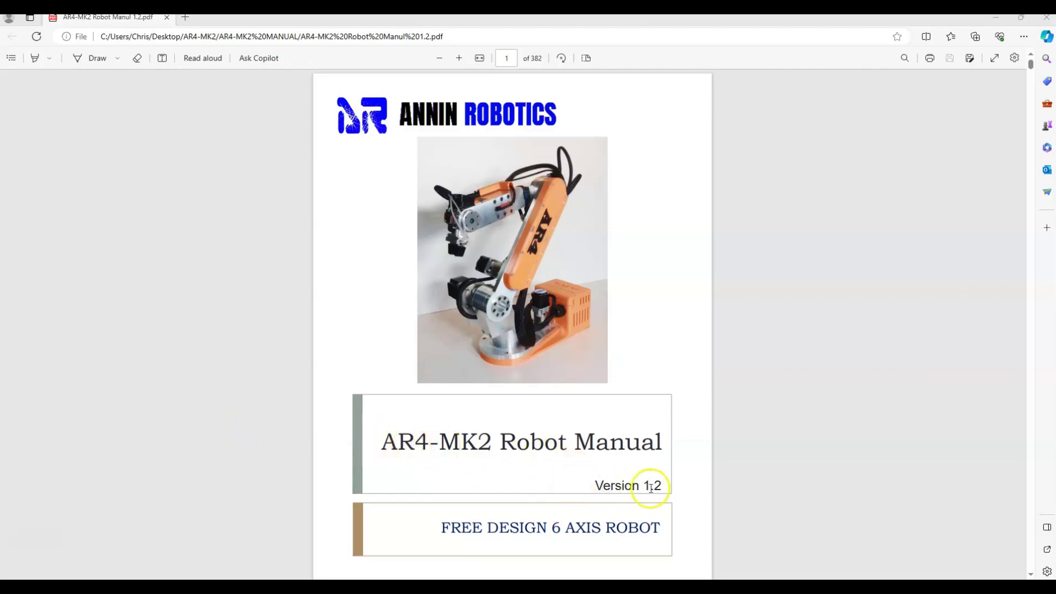
Jump to Chapter 1 of the AR4-MK2 manual and scroll to the PBS-110 push button pages.
scroll(647, 487, down, 8)
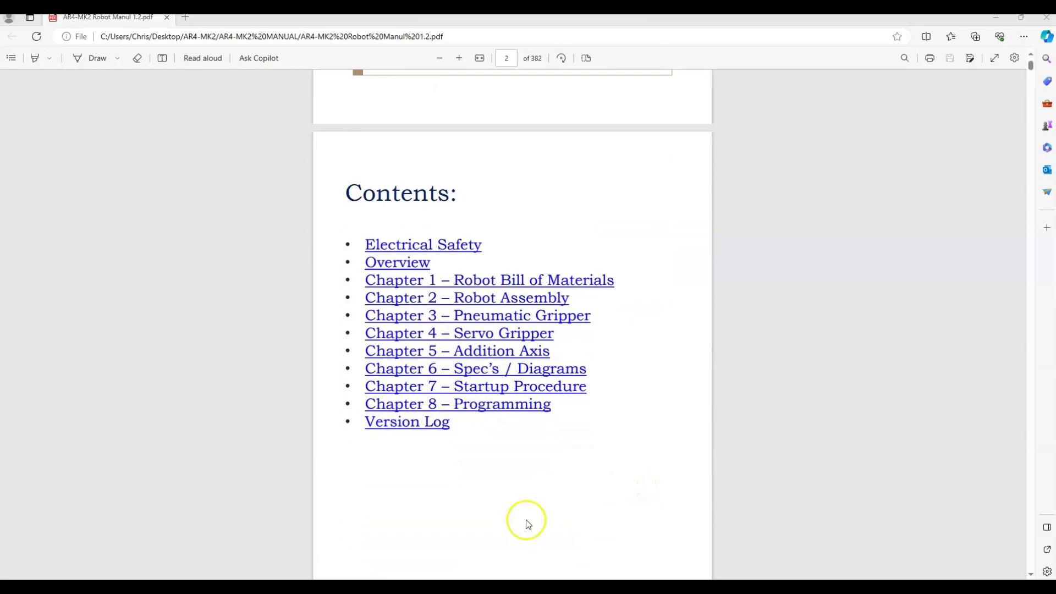
click(505, 282)
scroll(482, 408, down, 10)
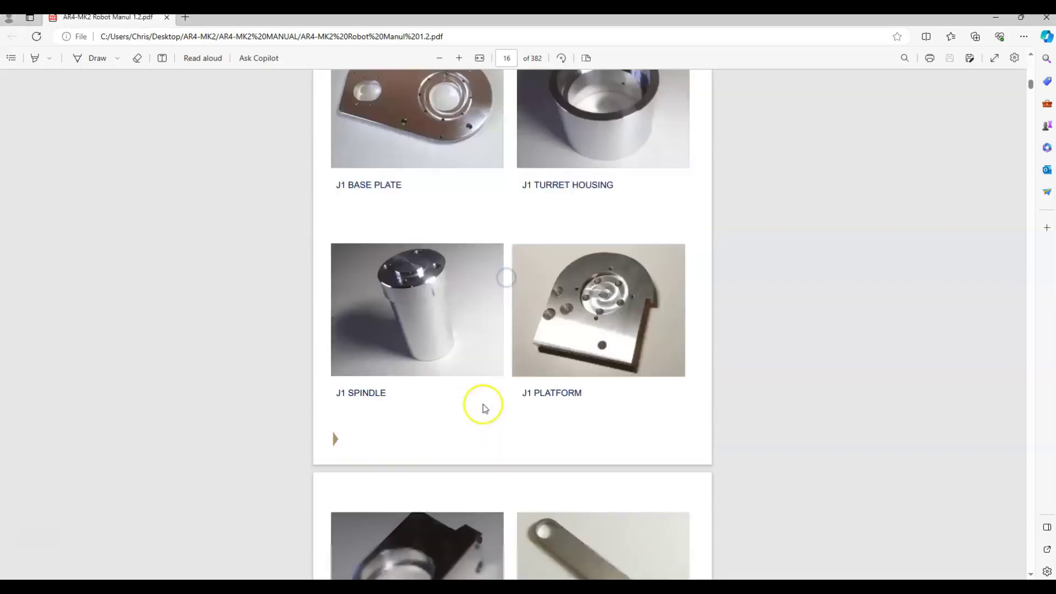
scroll(480, 407, down, 20)
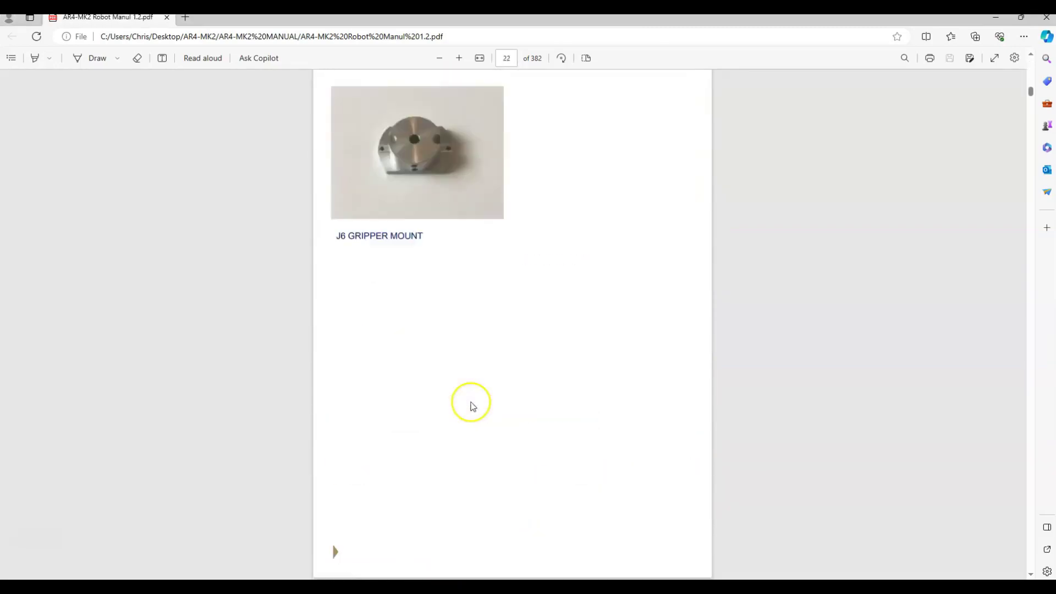
scroll(471, 405, down, 20)
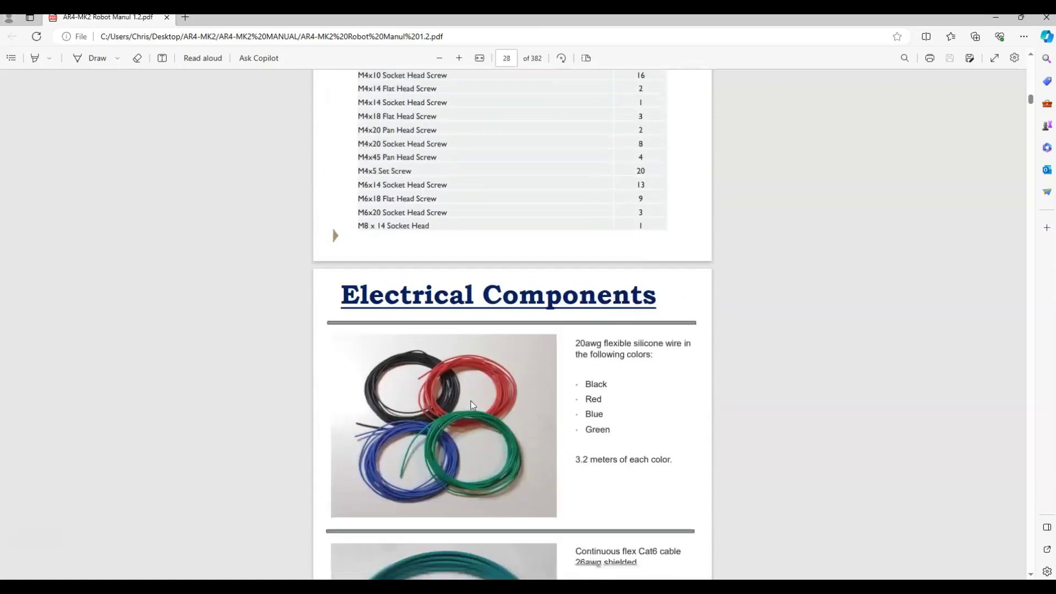
scroll(471, 405, down, 20)
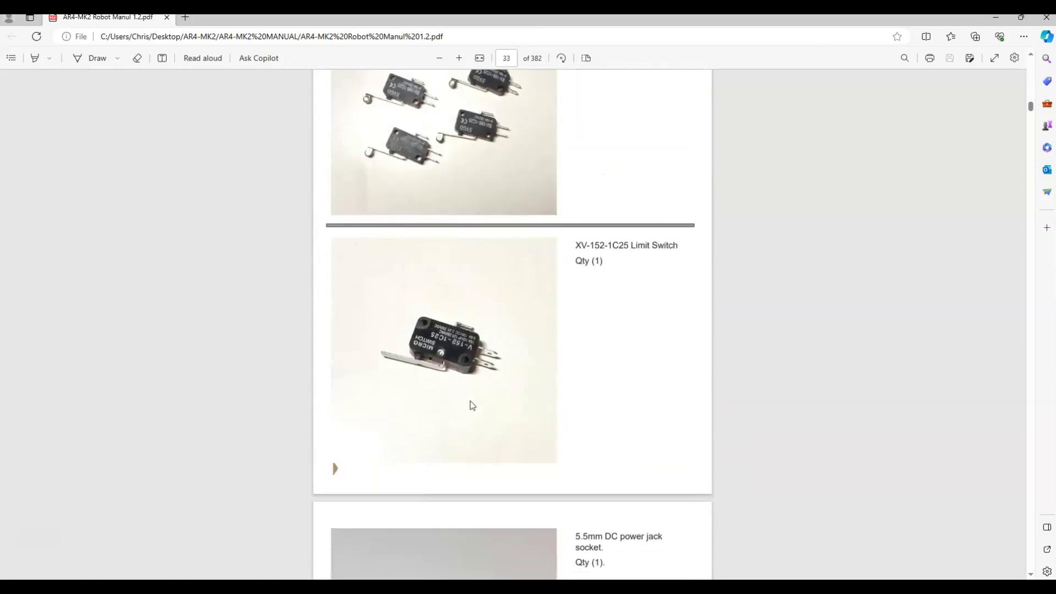
scroll(470, 405, down, 20)
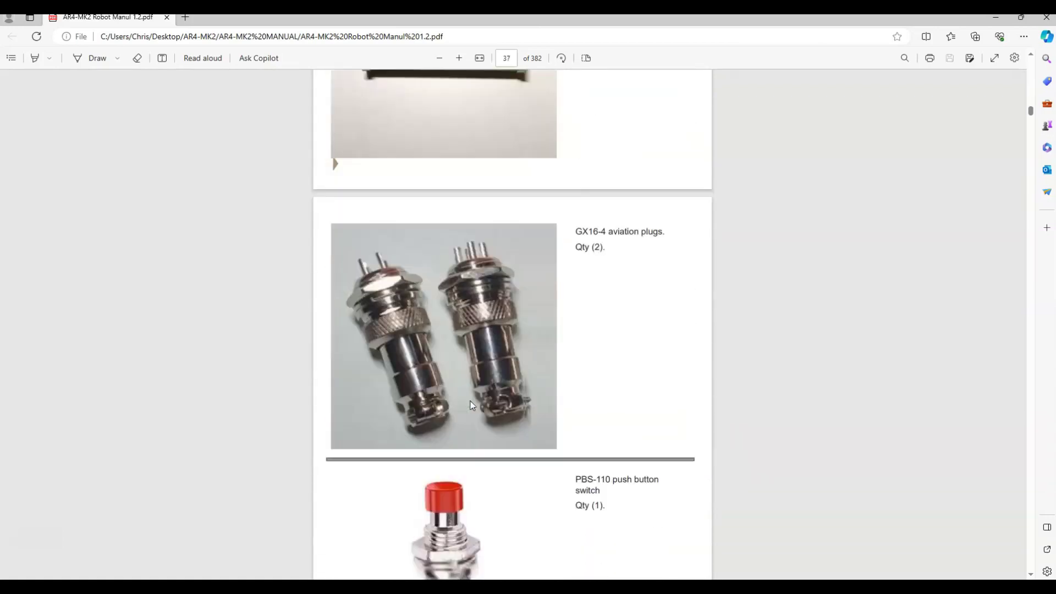
scroll(470, 405, up, 6)
scroll(470, 405, down, 2)
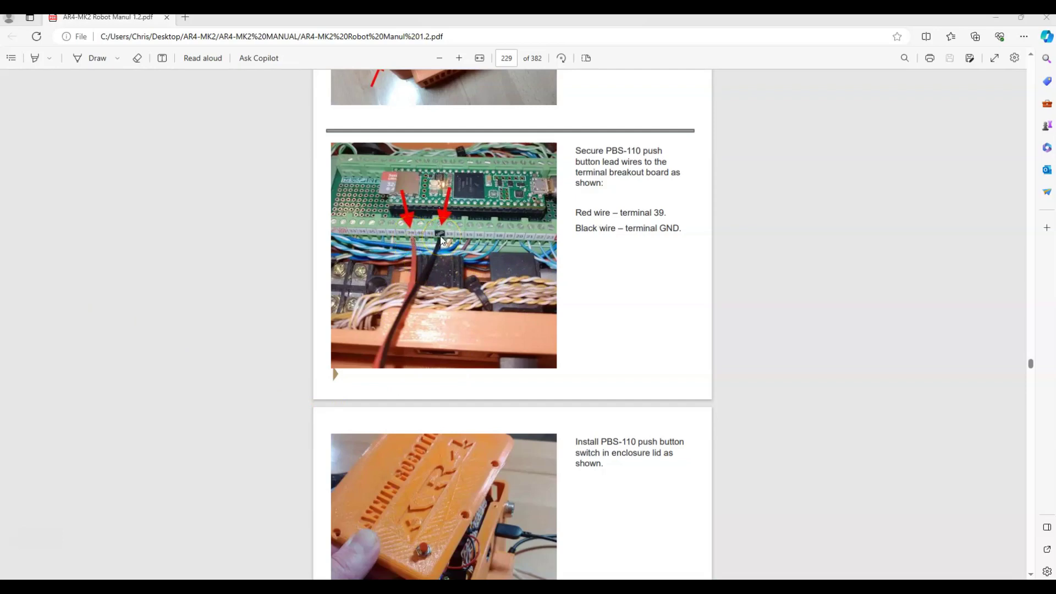
scroll(505, 404, down, 5)
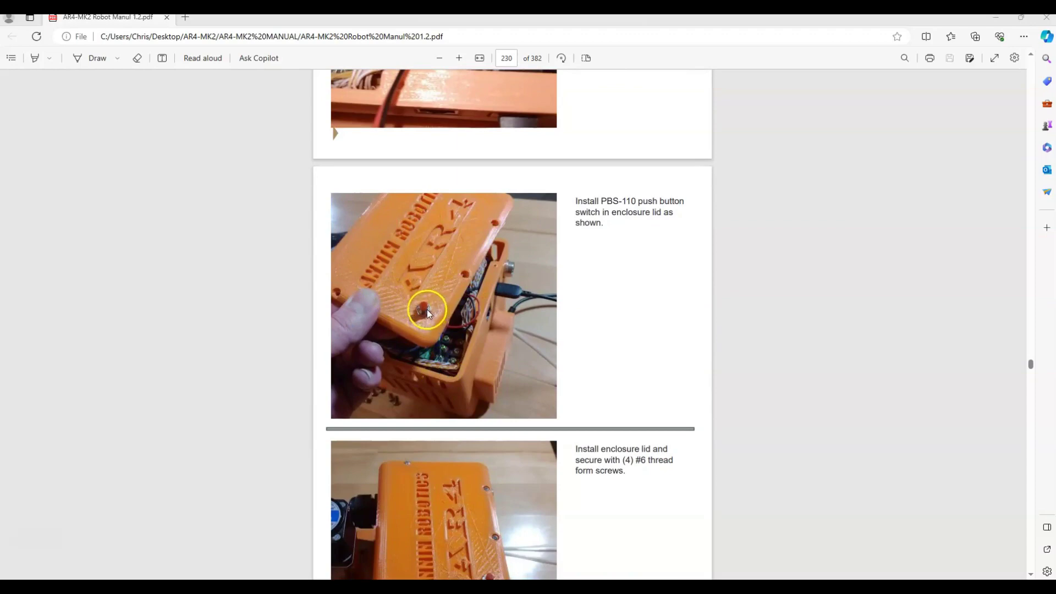
scroll(477, 354, down, 4)
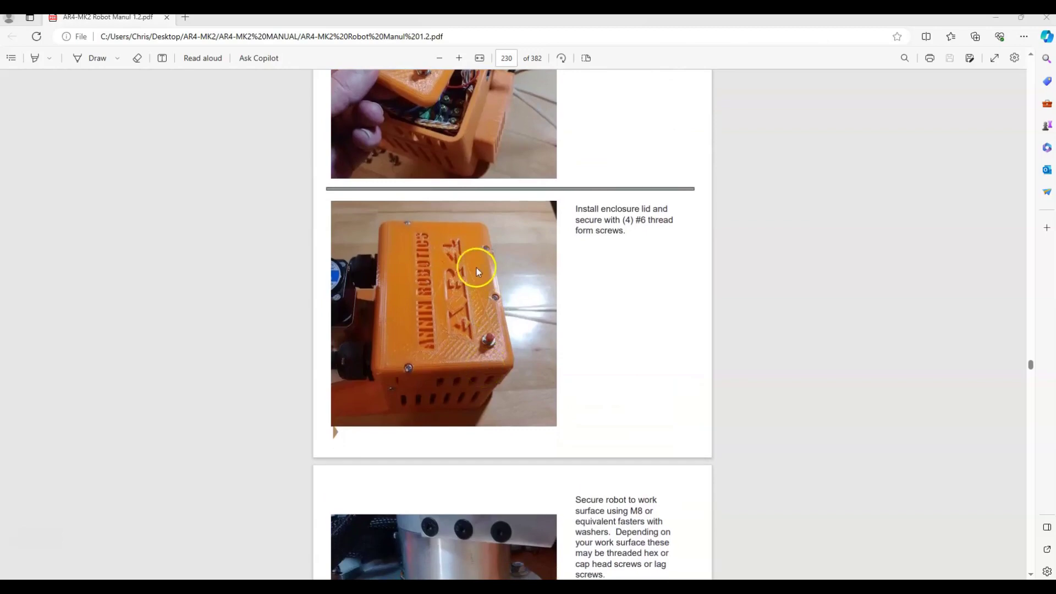
scroll(489, 352, down, 1)
scroll(488, 352, down, 3)
View the page 352 wiring diagram with the push button on pin 39, then return to AR4 software.
click(476, 349)
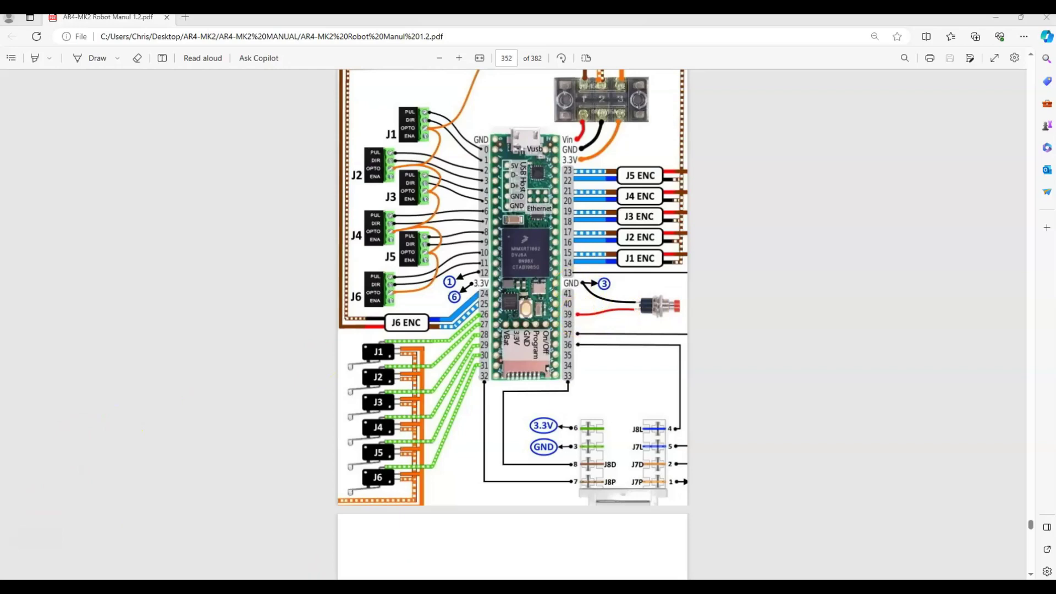
key(alt+Tab)
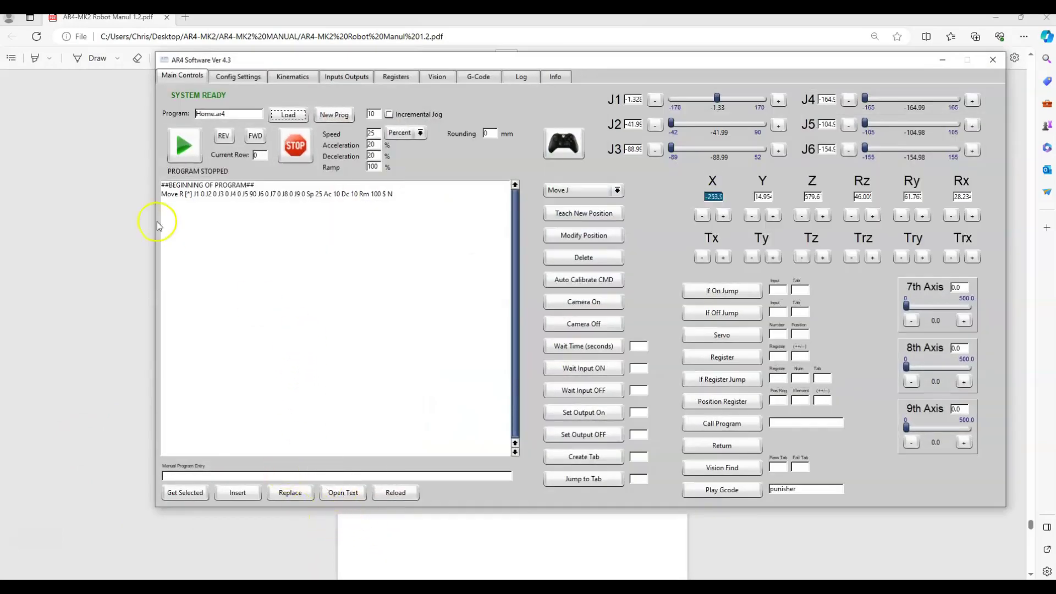
Run Home.ar4, halt it with the physical e-stop, then restart it.
click(184, 154)
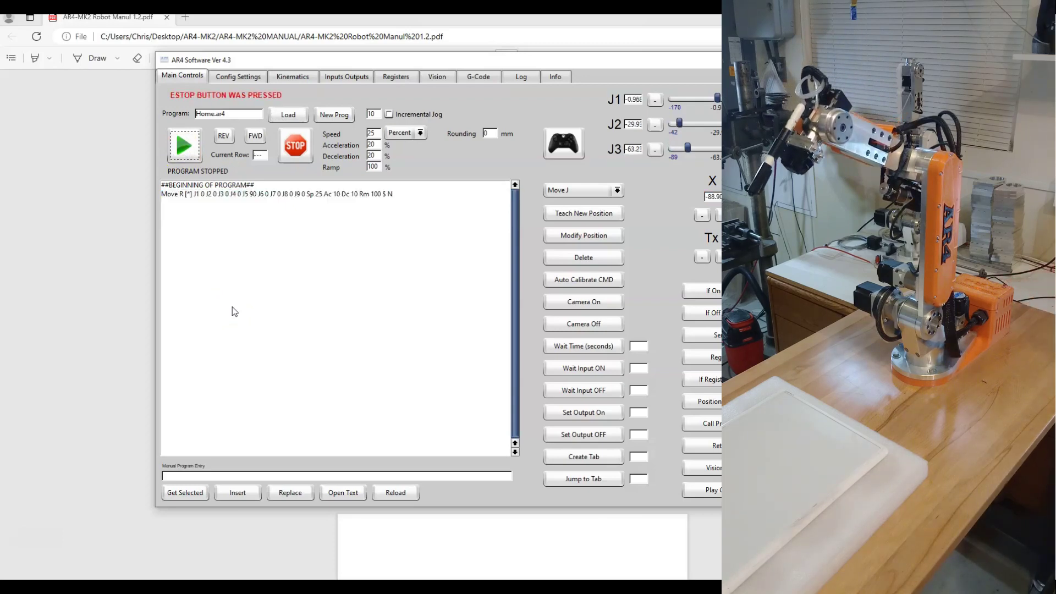
click(147, 94)
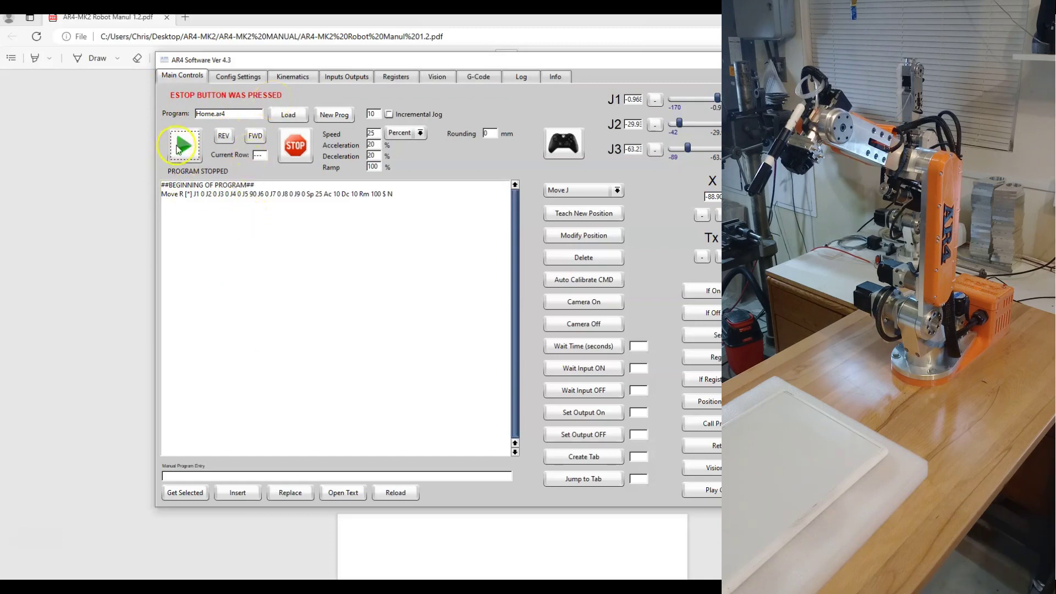
click(177, 149)
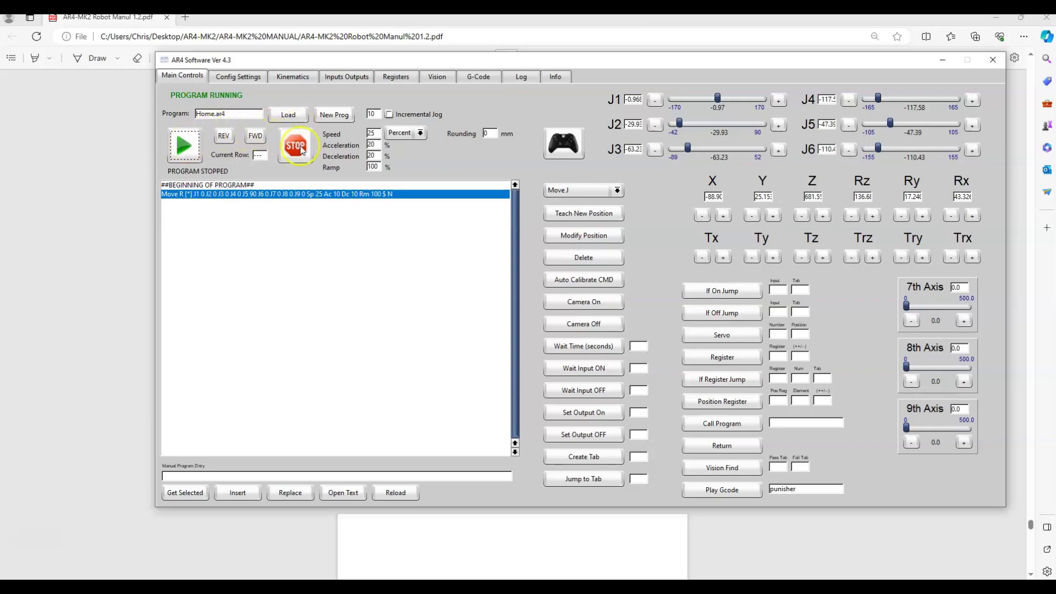
Check the G-Code page status, which reports Estop Button was Pressed.
click(477, 77)
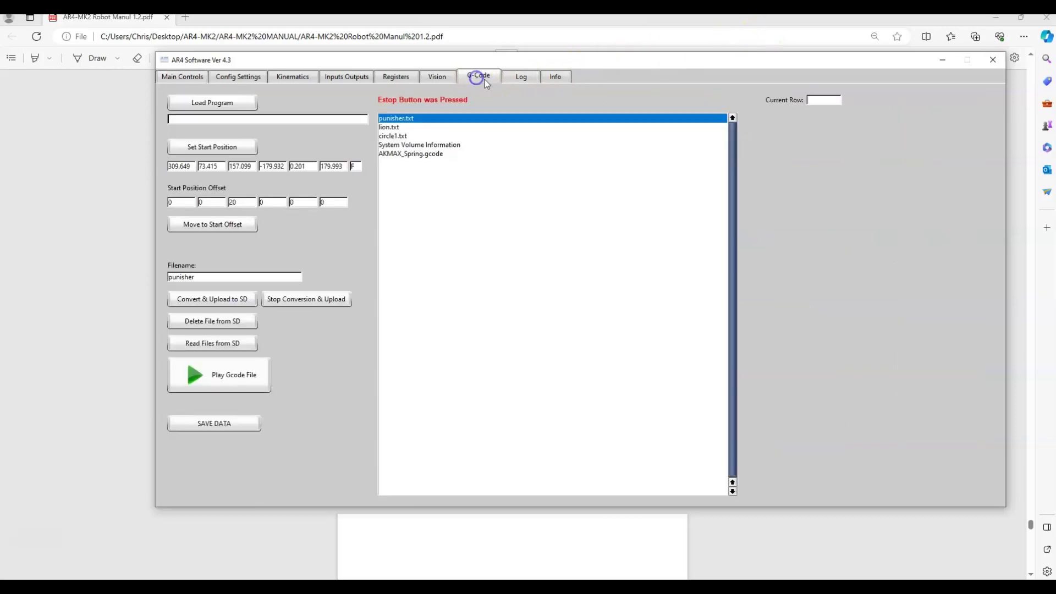